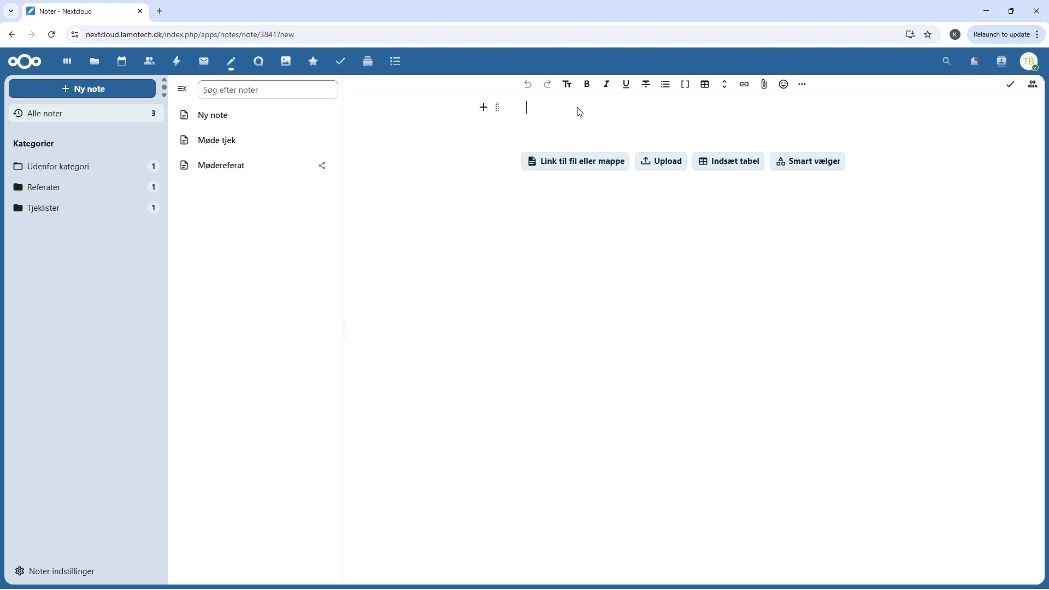
- Write "Referat af mødet i går" in the new note and format it as Overskrift 1
text(ferat af mødet i gå)
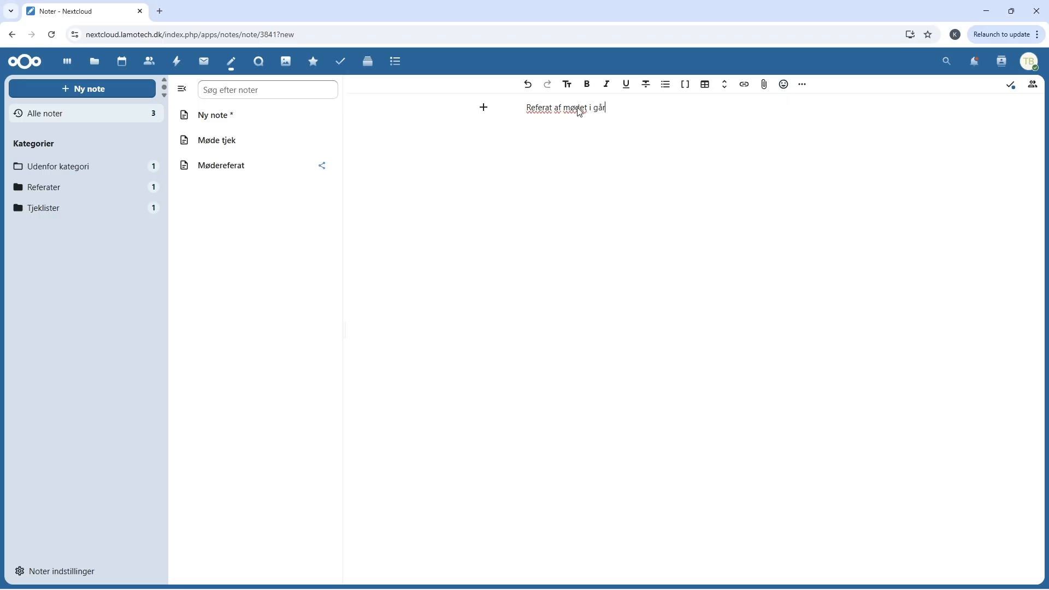
text(r)
drag(618, 111, 526, 109)
click(569, 88)
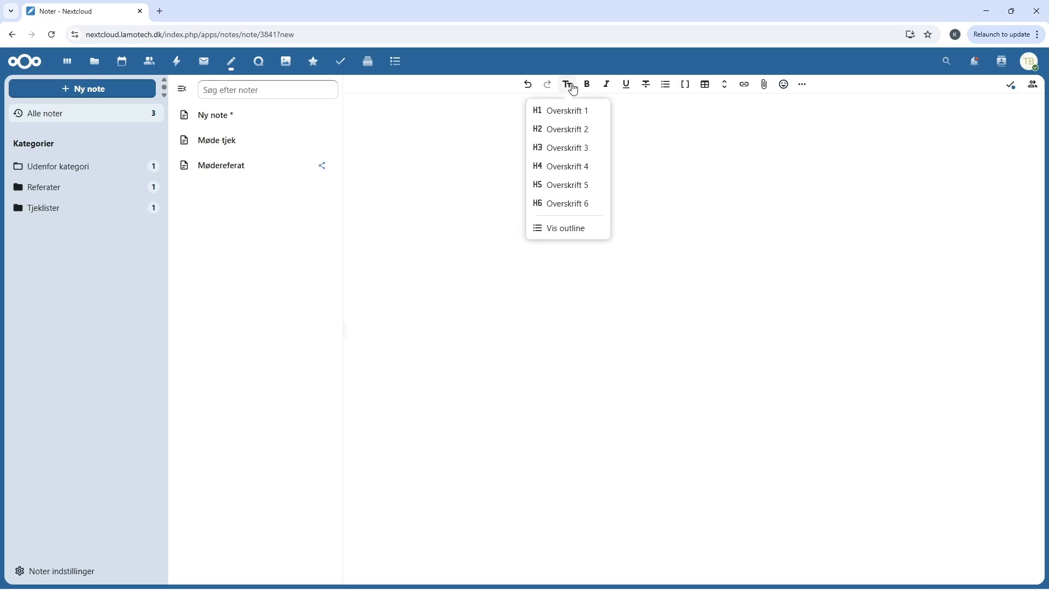
click(585, 114)
click(660, 133)
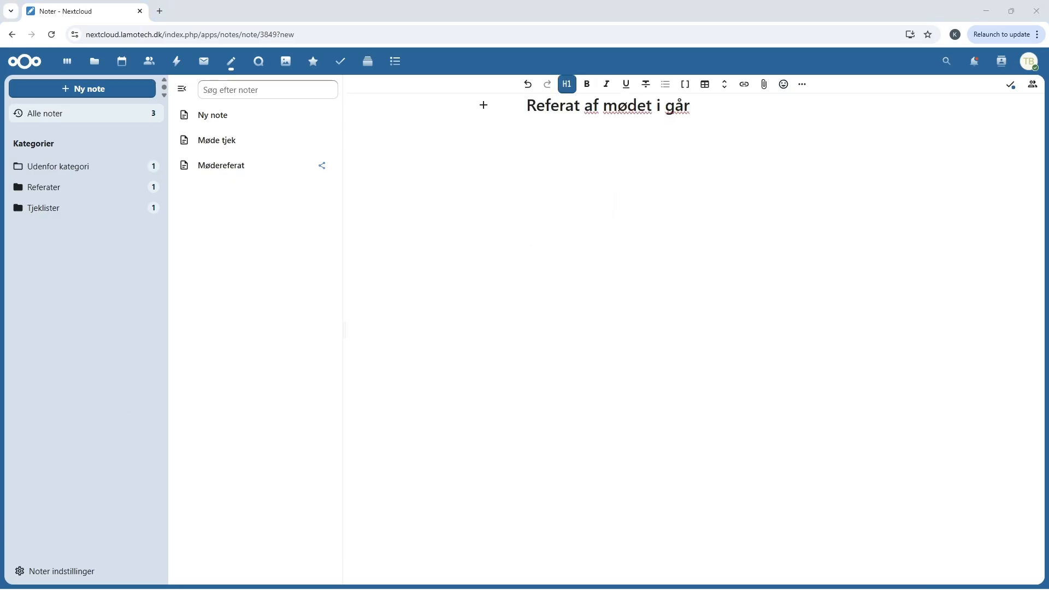
- Rename the new note as "Referat"
mouse_move(329, 122)
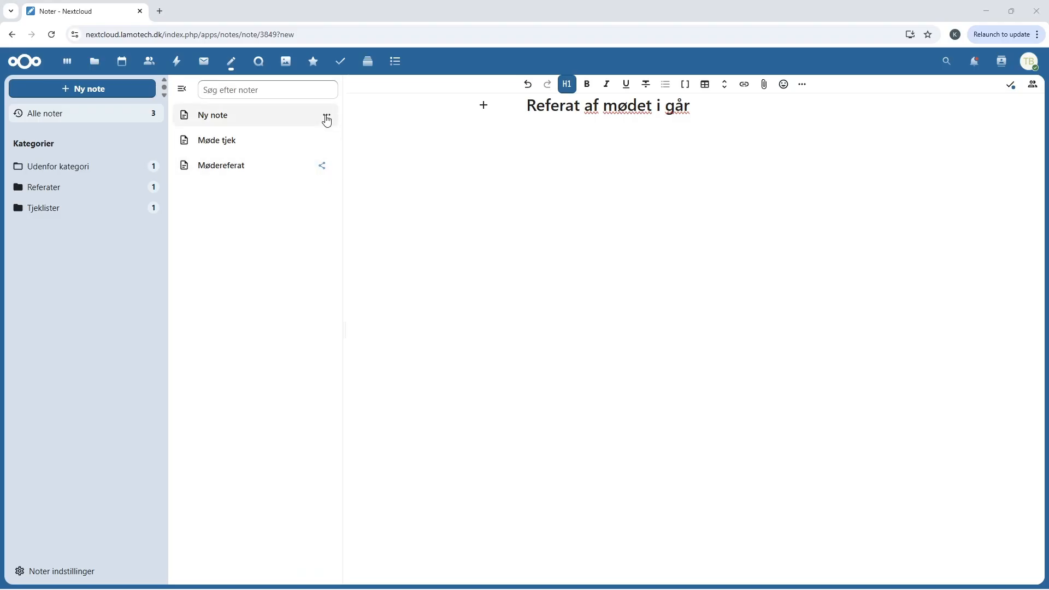
click(327, 115)
click(310, 198)
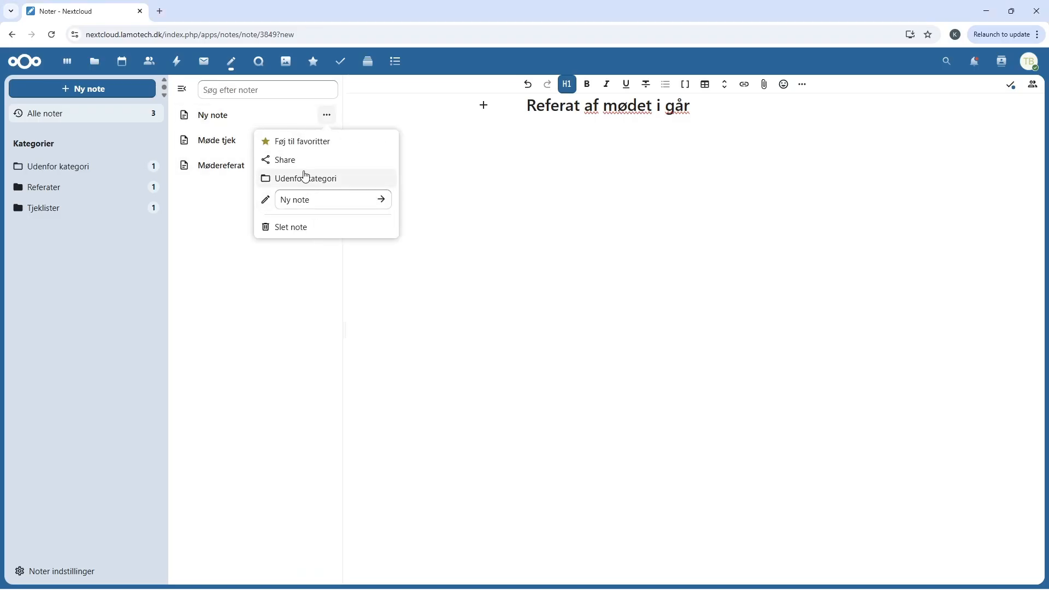
drag(312, 200, 271, 204)
text(Referat)
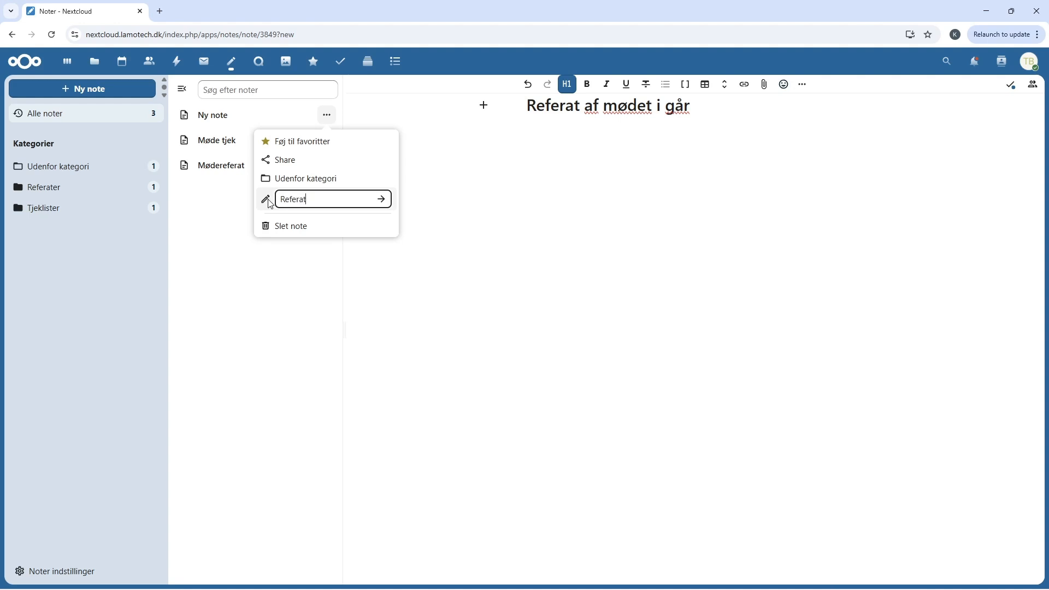
key(Return)
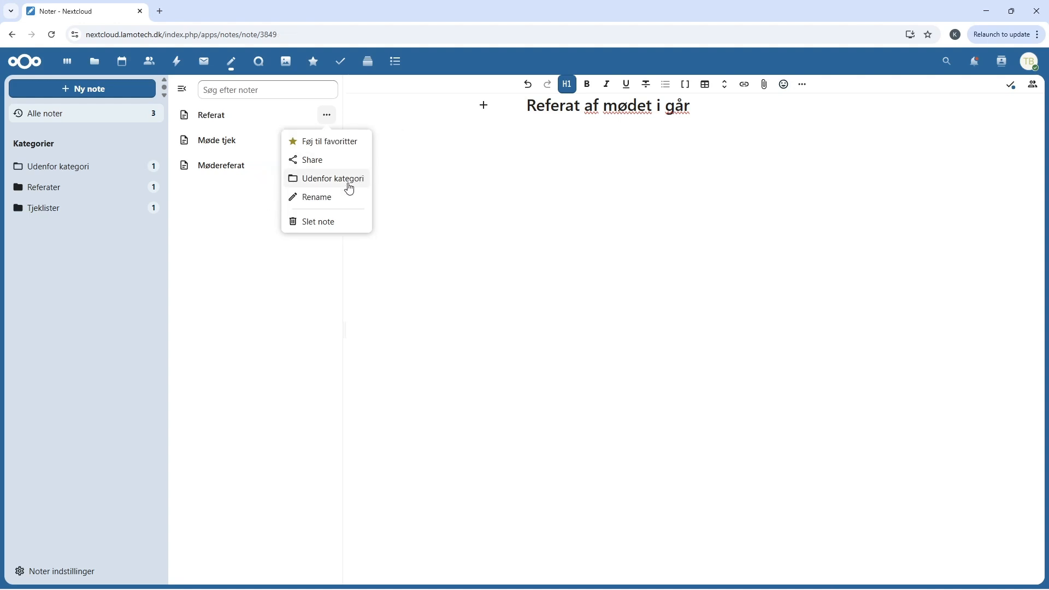
- Assign the Referat note to the Referater category and show the notes in that category
click(349, 184)
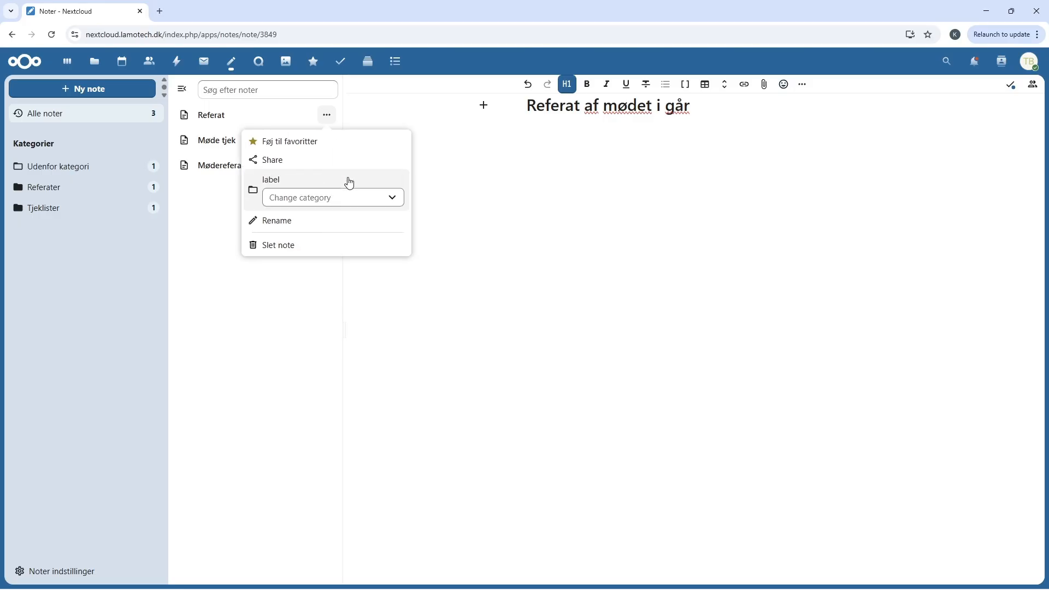
click(344, 201)
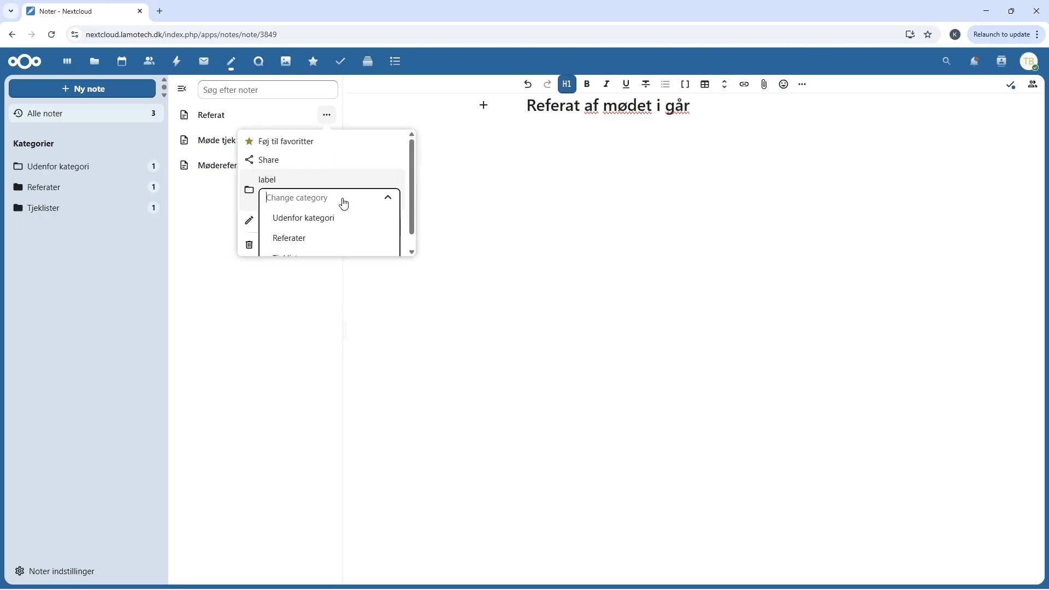
click(302, 240)
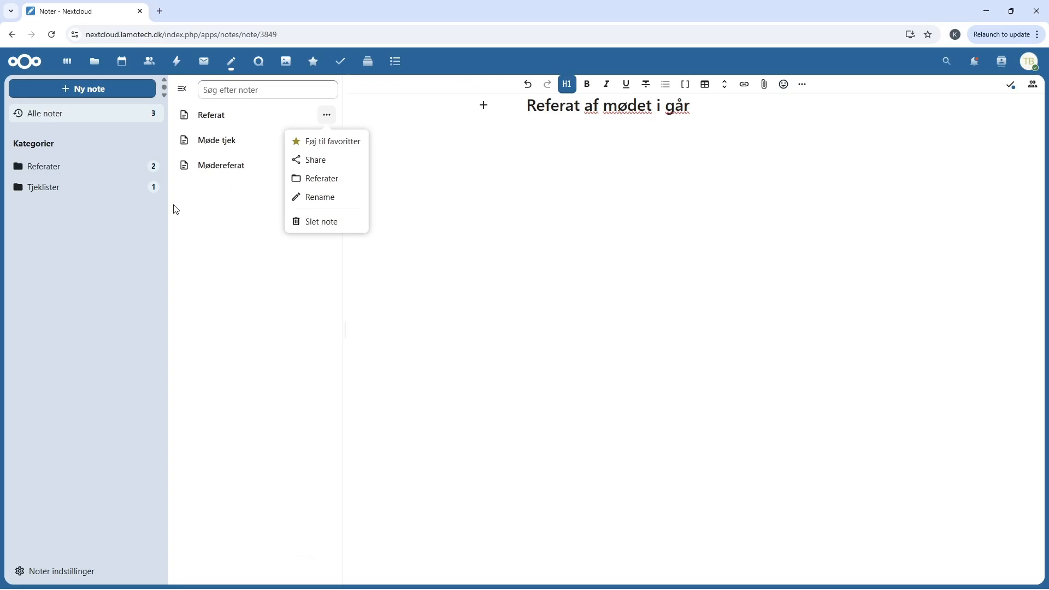
click(44, 171)
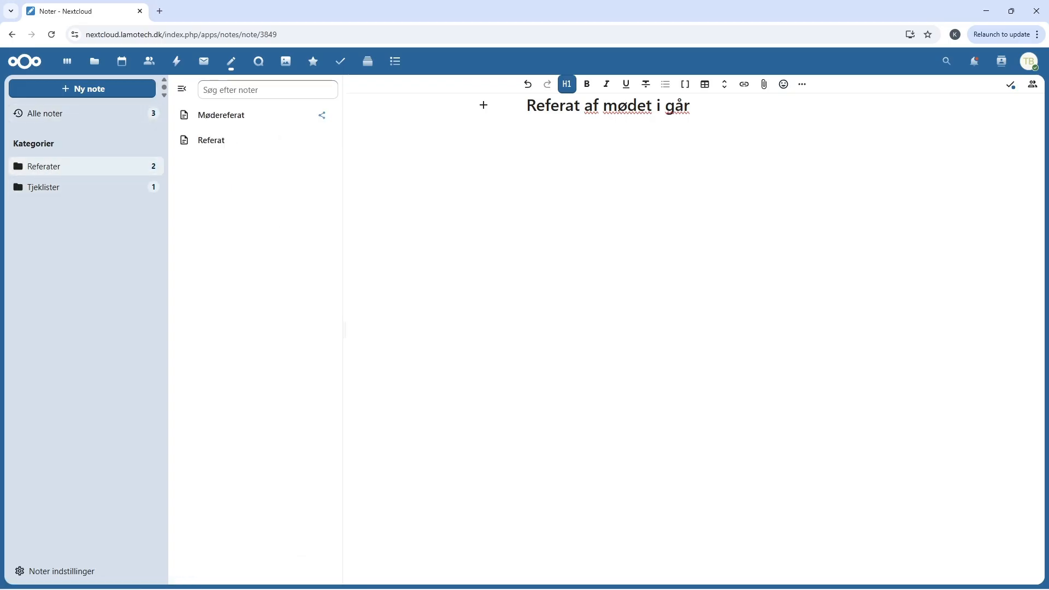
- Share the Referat note internally with Test bruger 2, allowing editing, and save the share
click(327, 141)
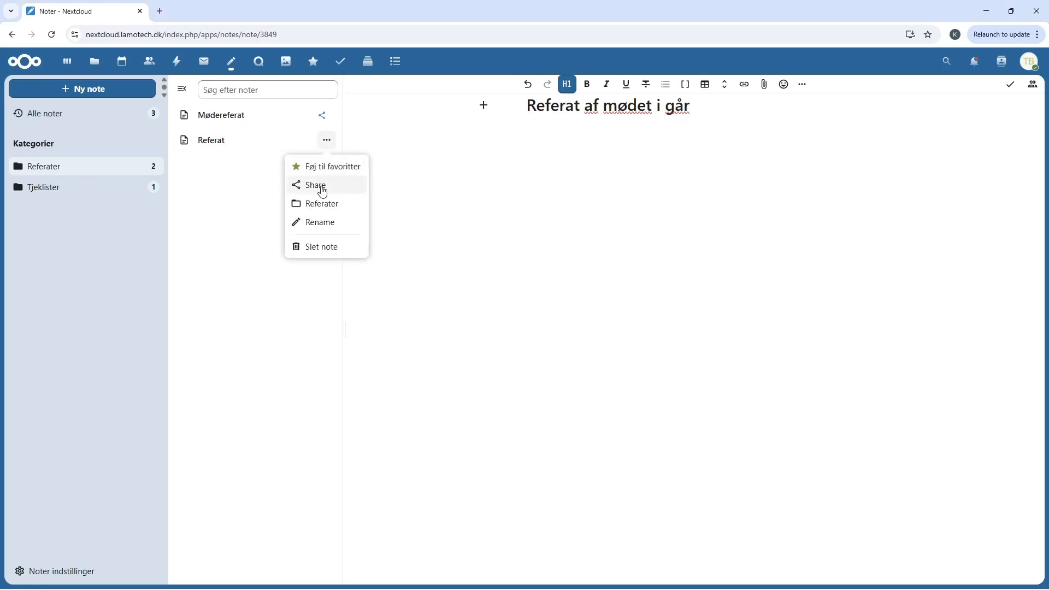
click(323, 189)
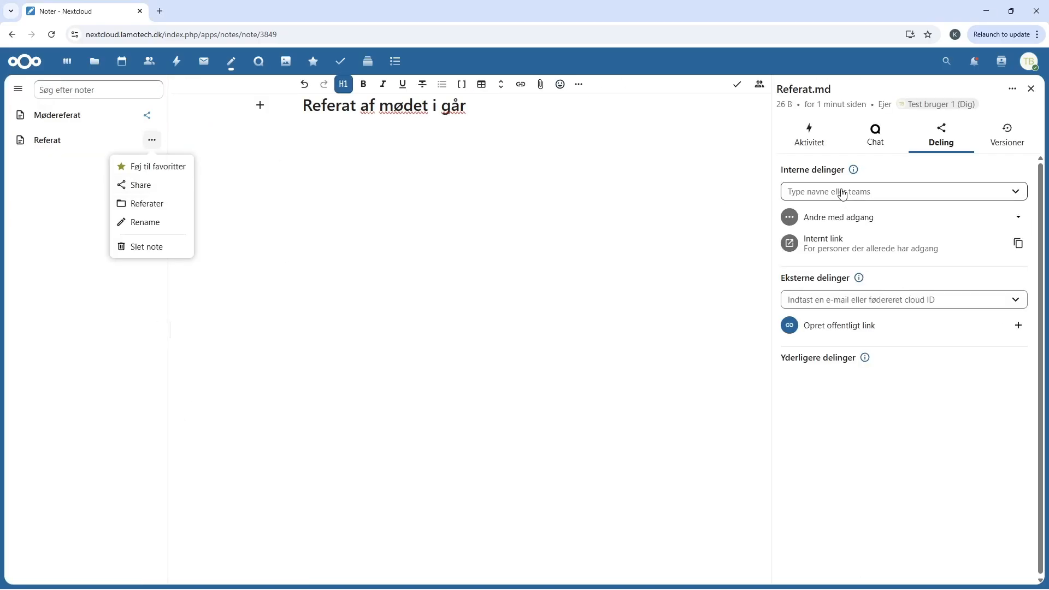
click(836, 193)
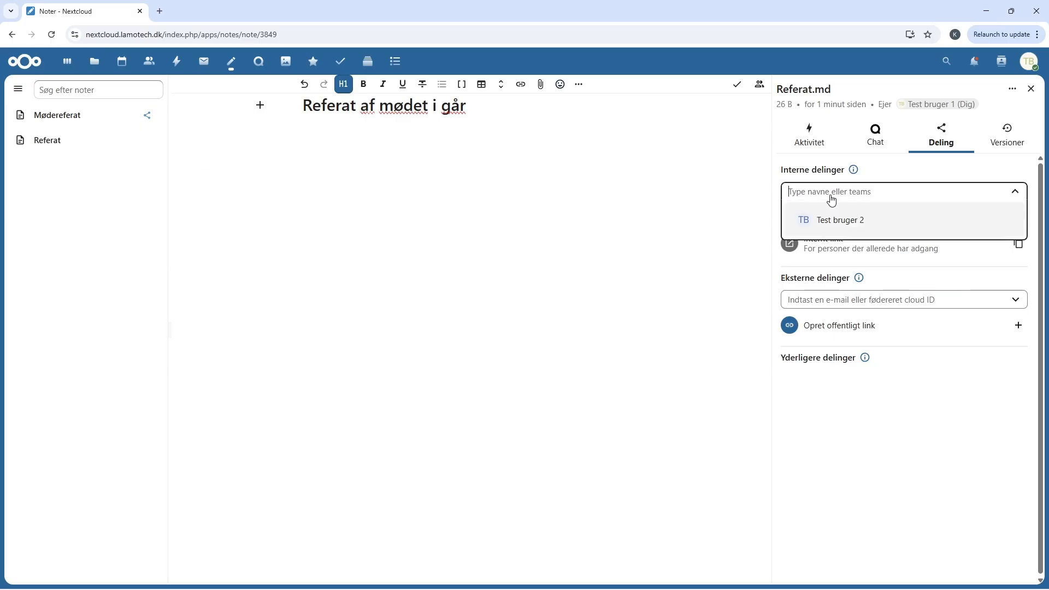
click(845, 220)
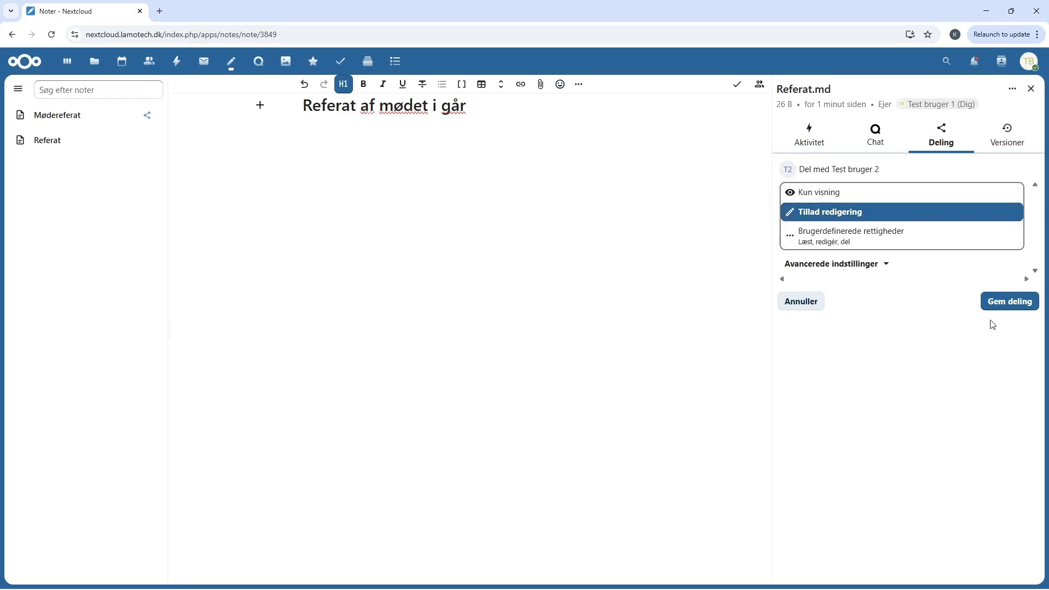
click(1016, 302)
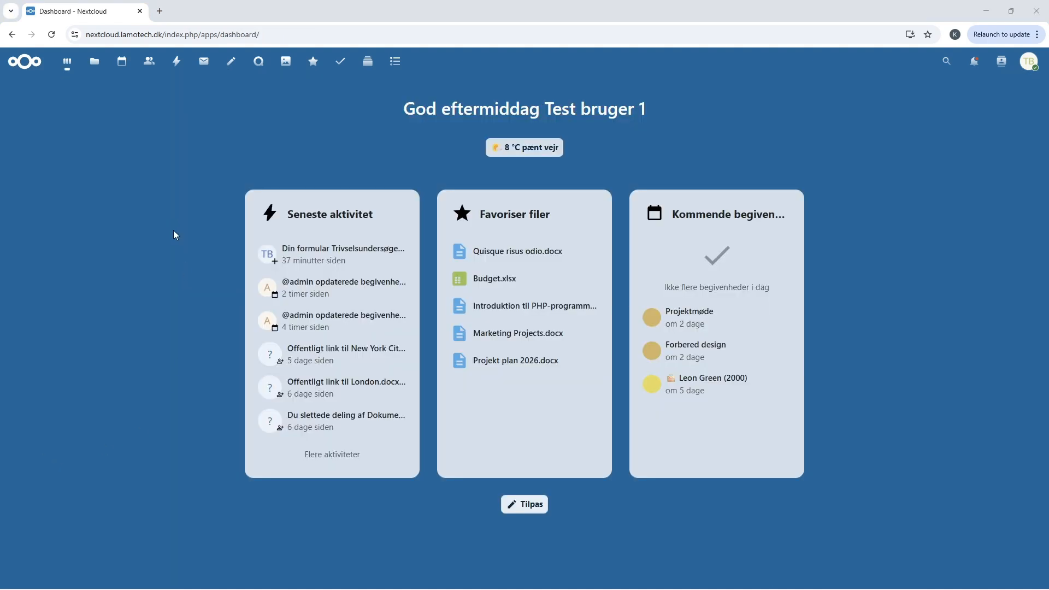
- Switch to the Nextcloud tasks app and add the task "Planlæg projektmøde" for today
click(340, 65)
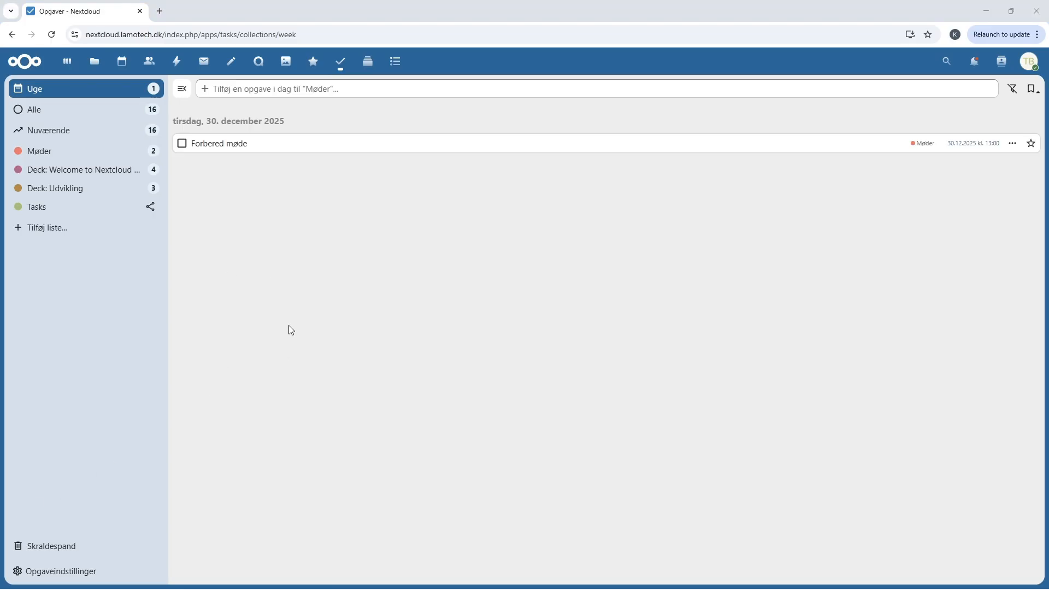
click(314, 88)
text(P)
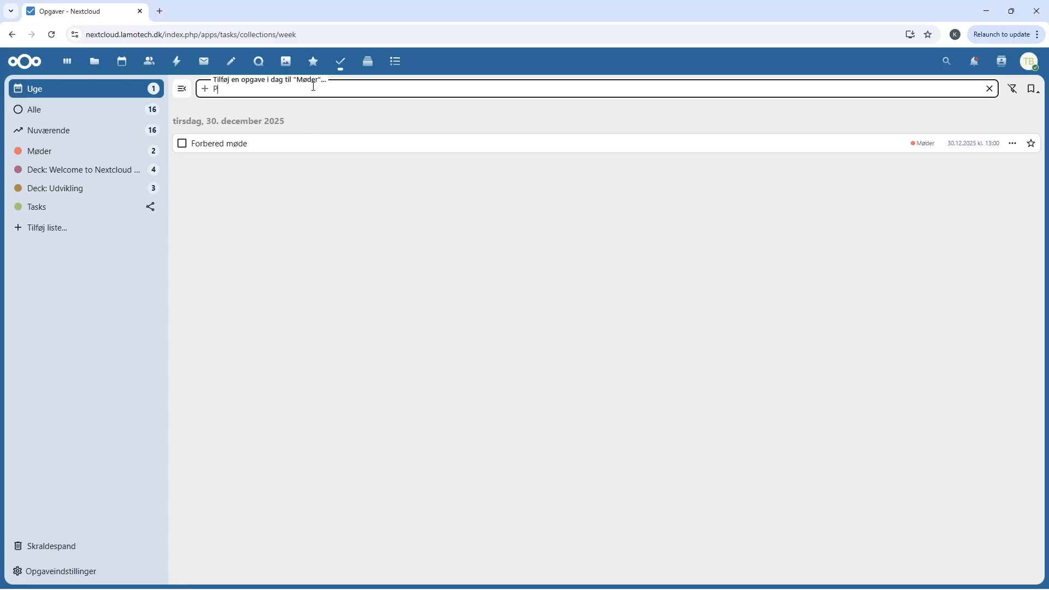
text(lanlæg projektmøde)
key(Return)
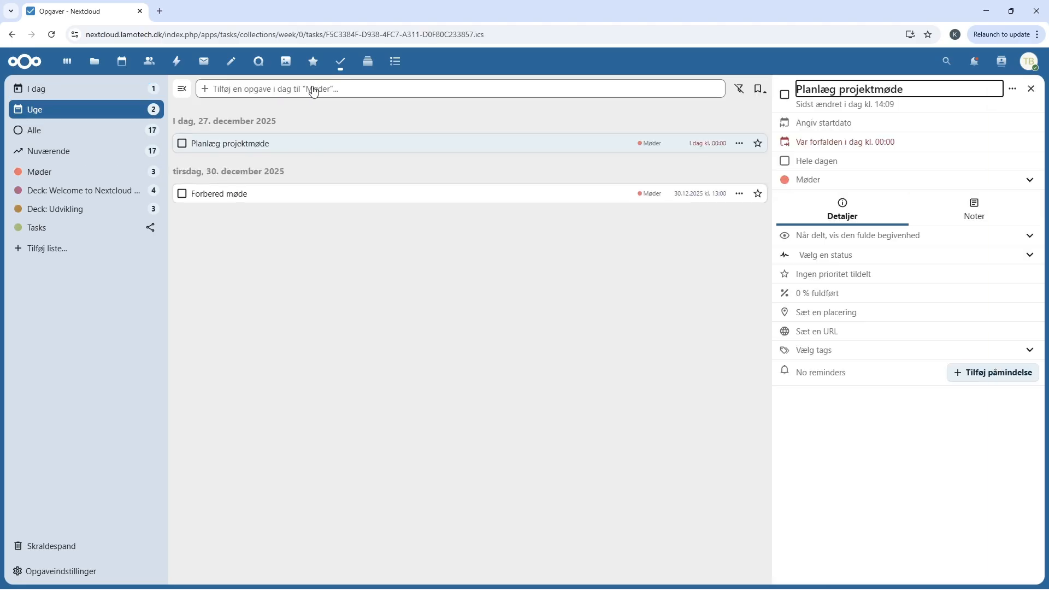
- Set the due date of the Planlæg projektmøde task to 29 December 2025 and try a due time of 10.00
click(840, 144)
click(908, 148)
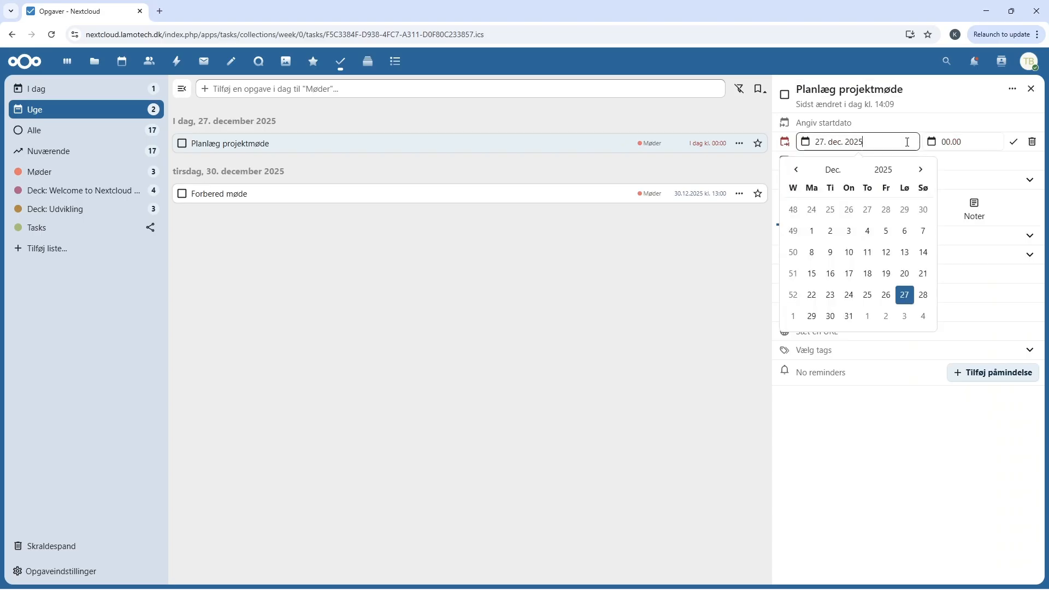
click(821, 322)
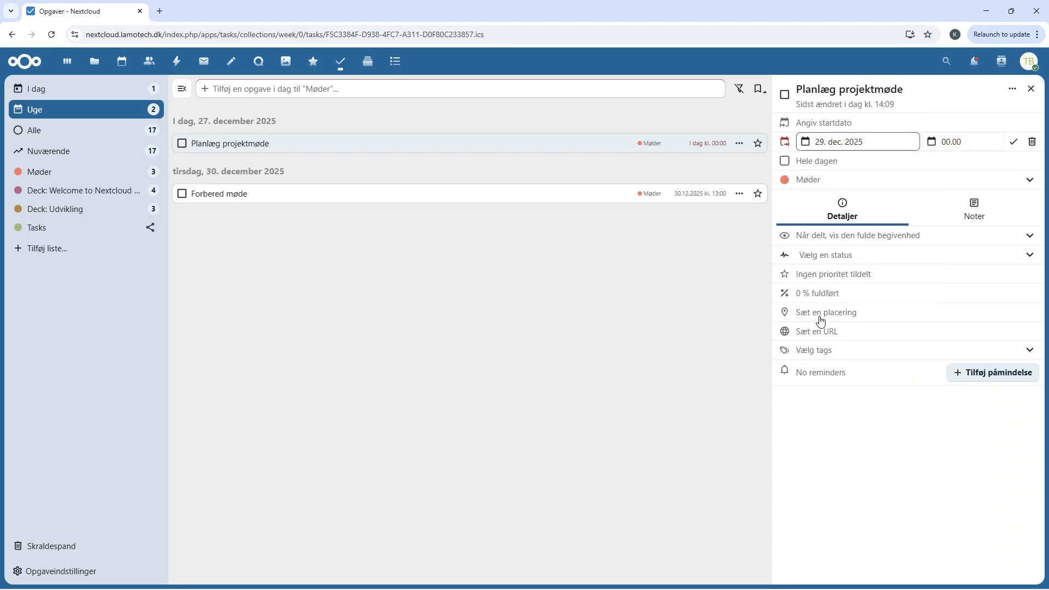
click(957, 141)
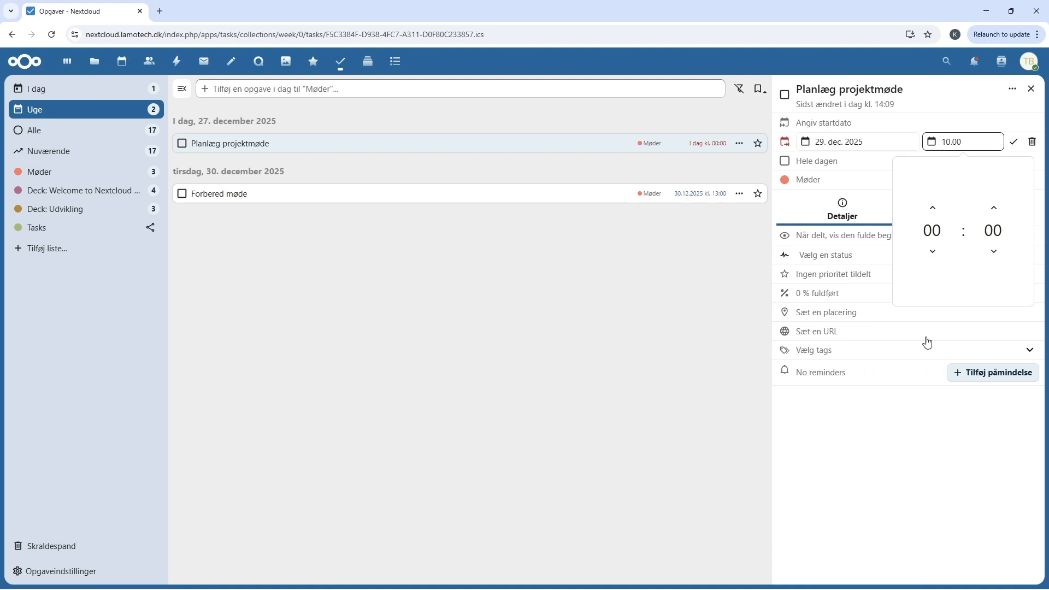
click(925, 441)
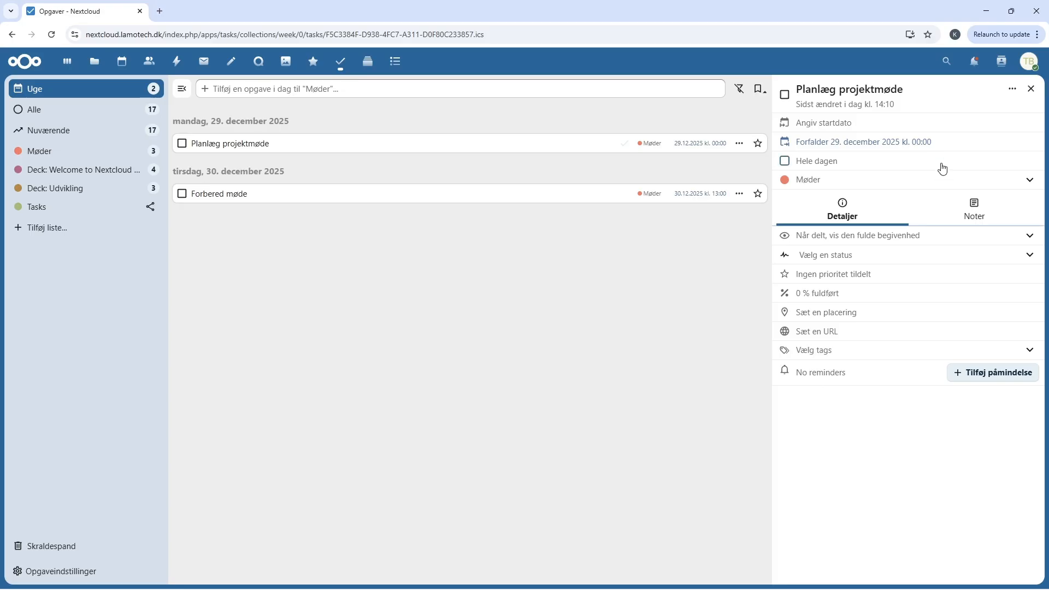
- Open the notes field of the Planlæg projektmøde task
click(979, 215)
click(940, 272)
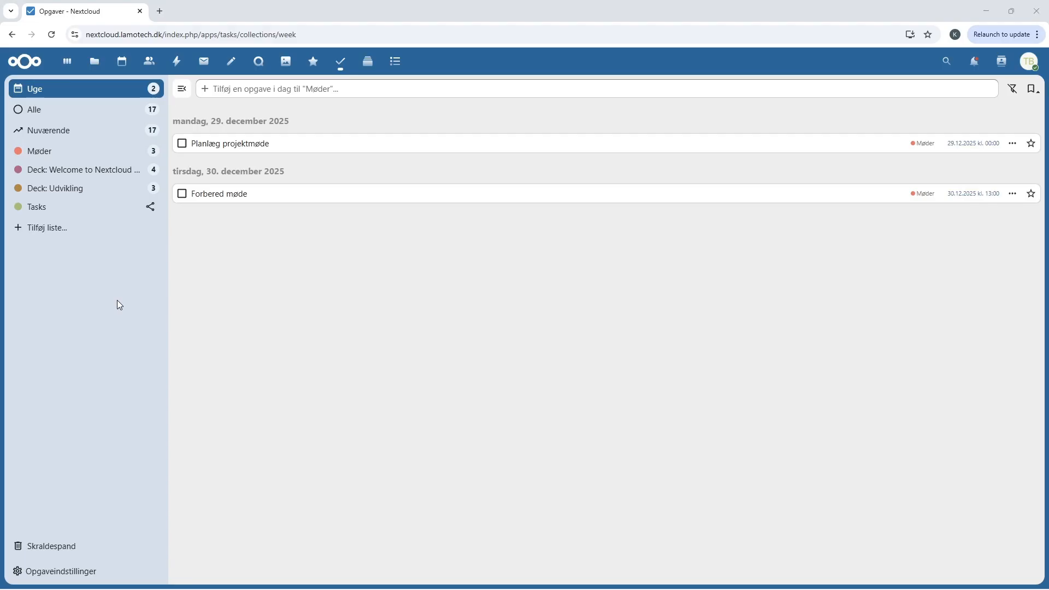
- Create a new task list named "Projekter" with the purple colour
click(60, 233)
click(89, 248)
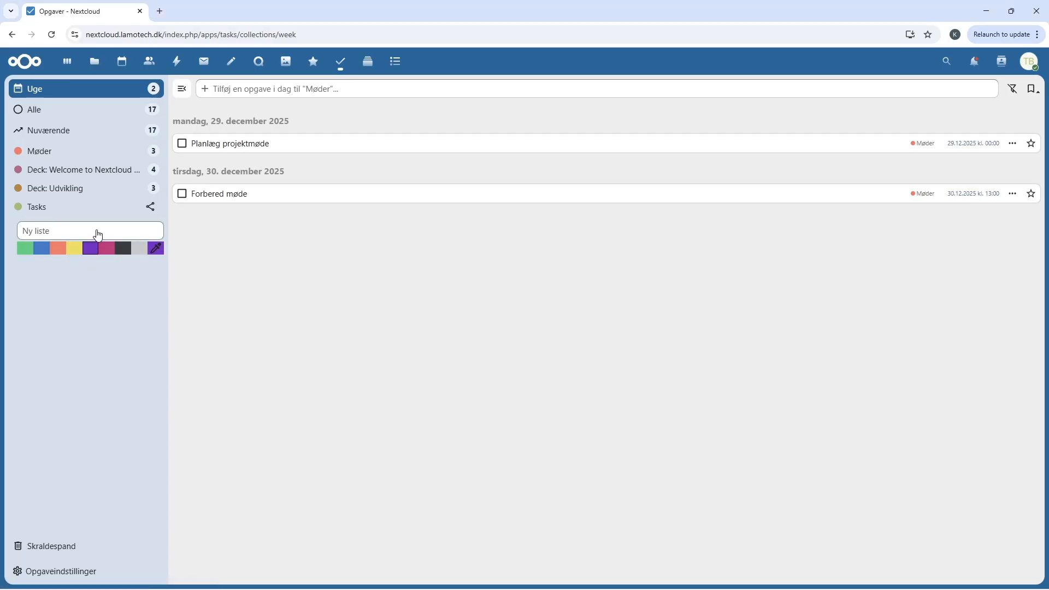
click(98, 233)
text(P)
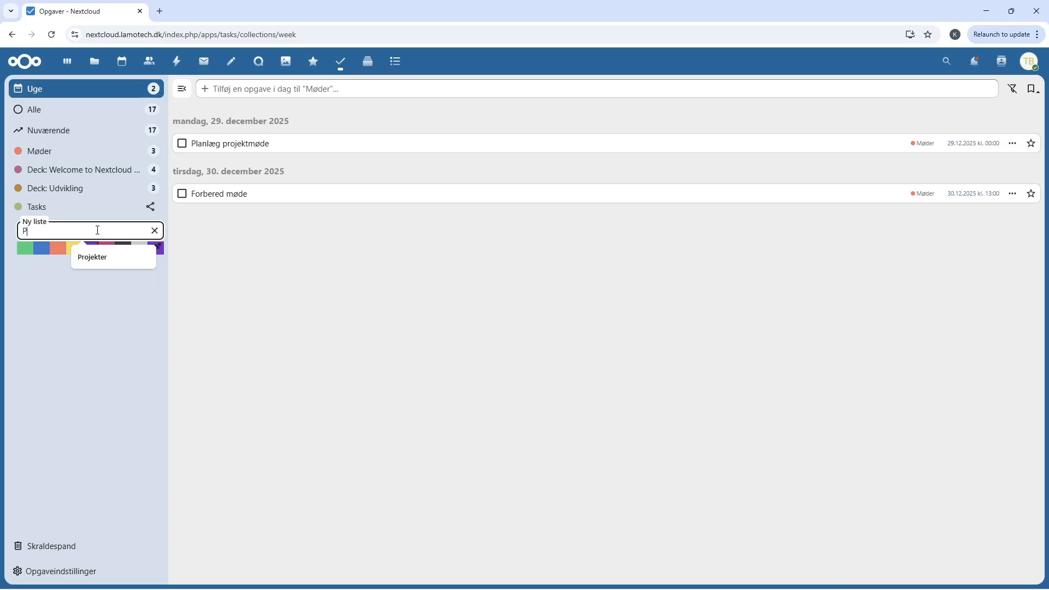
text(rojekter)
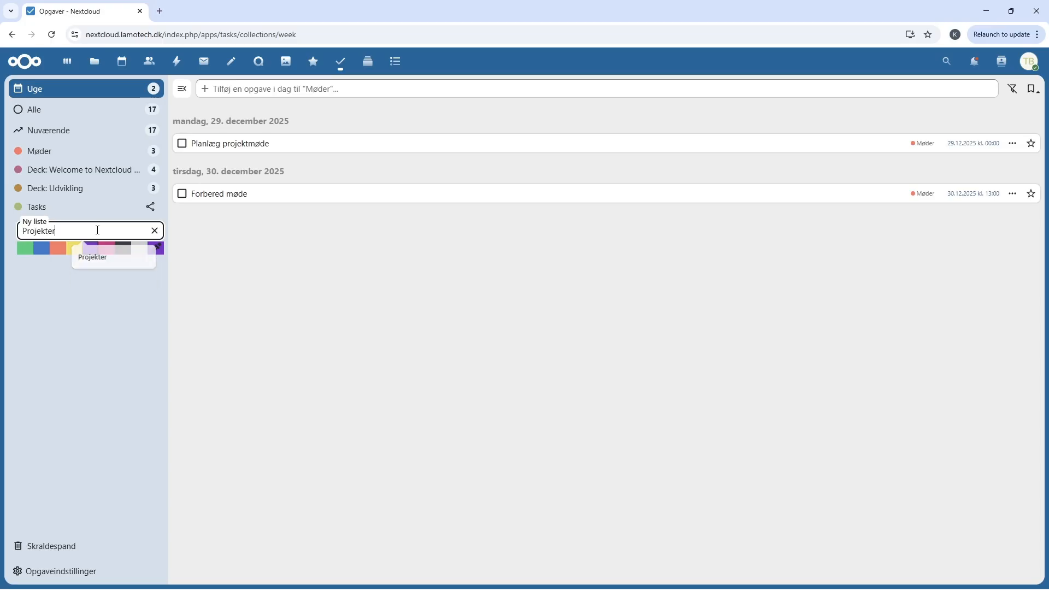
key(Return)
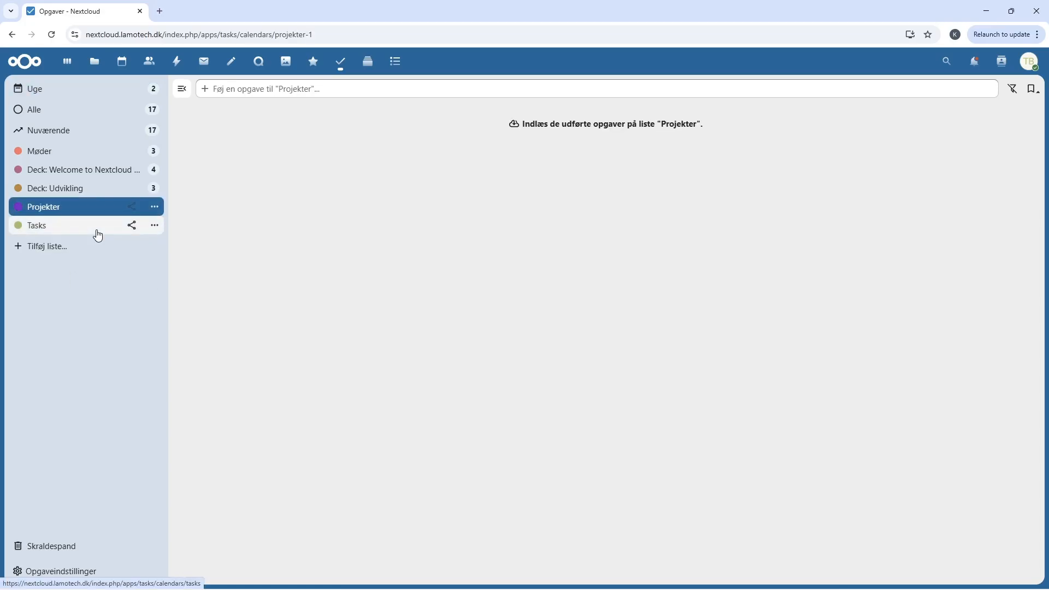
- Move the Planlæg projektmøde task from the week overview to the Projekter list and open that list
click(70, 89)
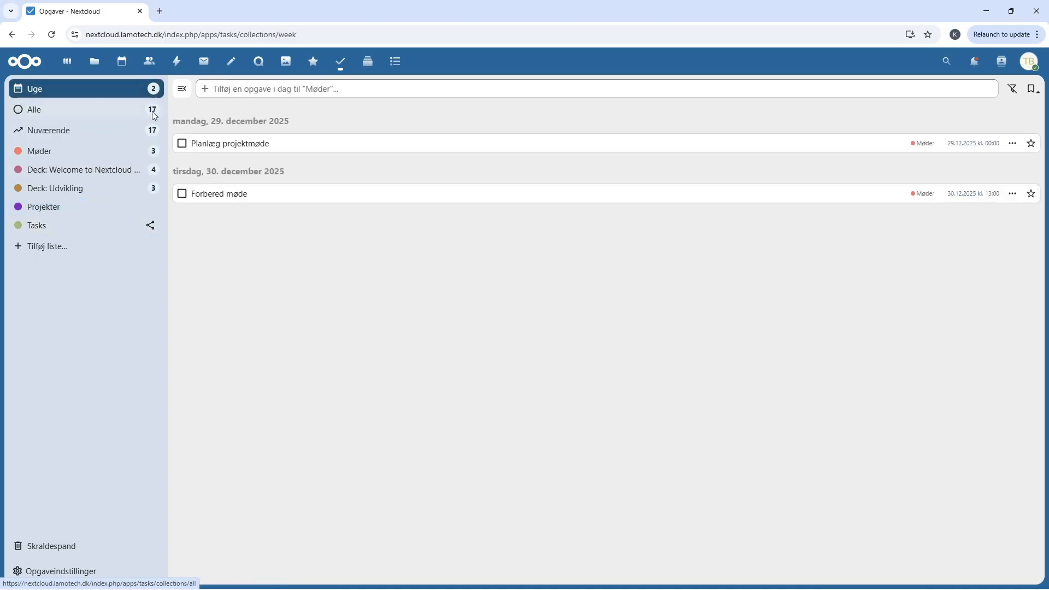
drag(229, 145, 71, 213)
click(68, 213)
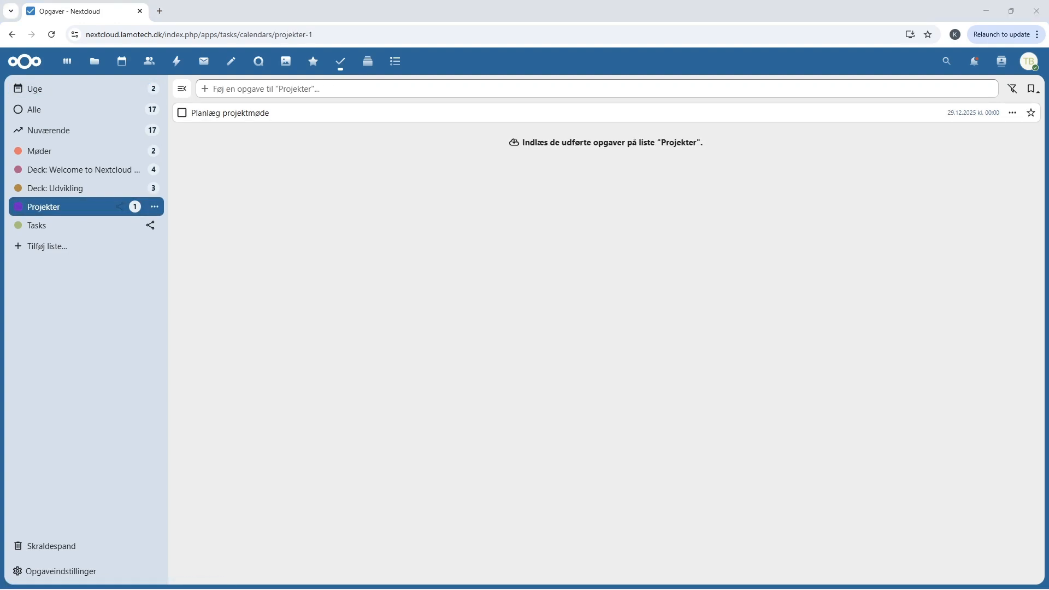
- Set the status of the Planlæg projektmøde task to Under behandling and show the task in the calendar
click(332, 119)
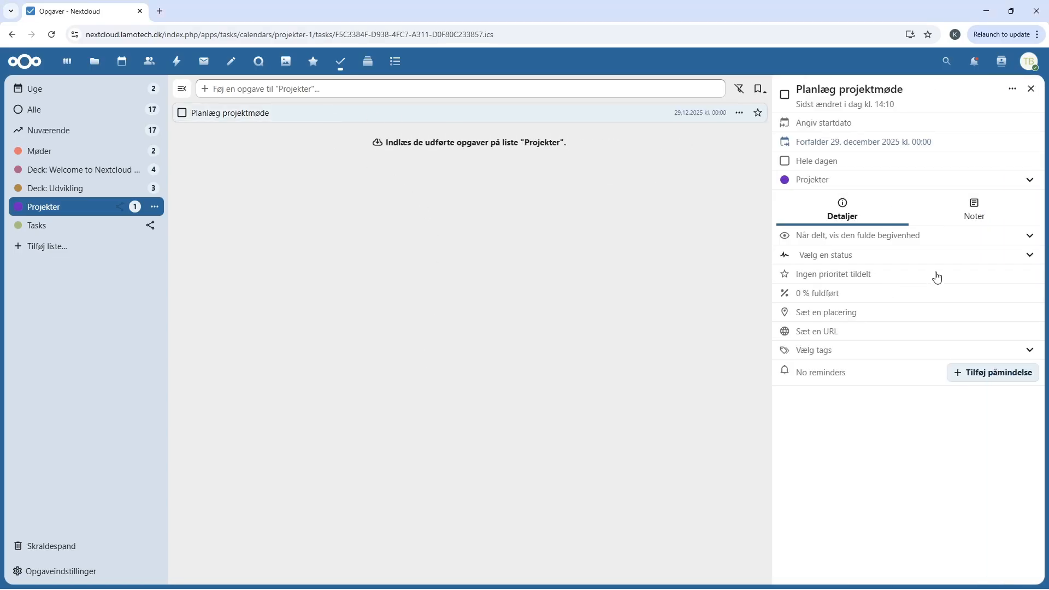
click(1023, 258)
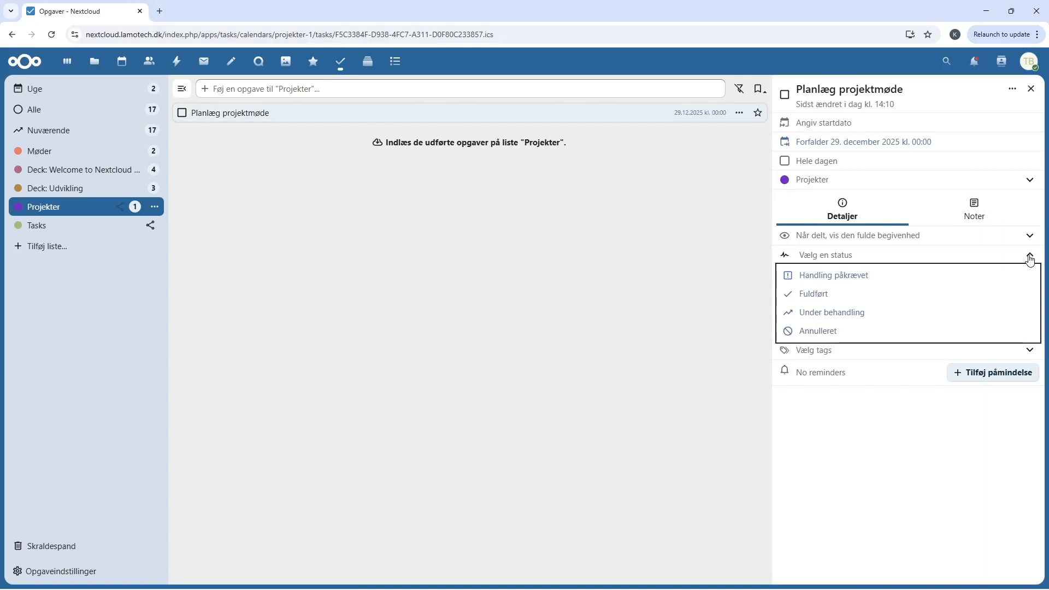
click(836, 319)
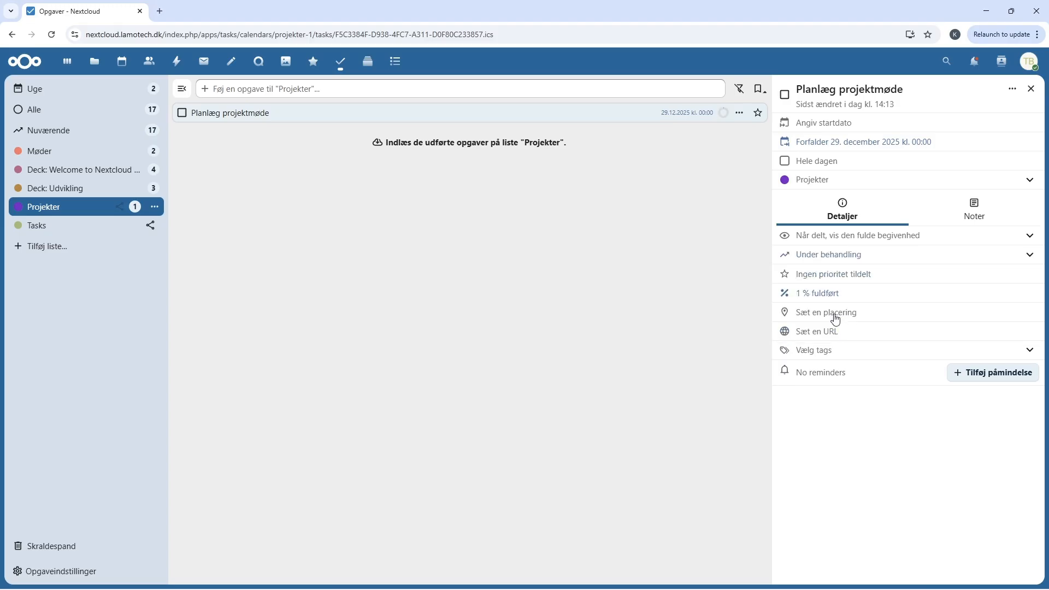
click(1012, 92)
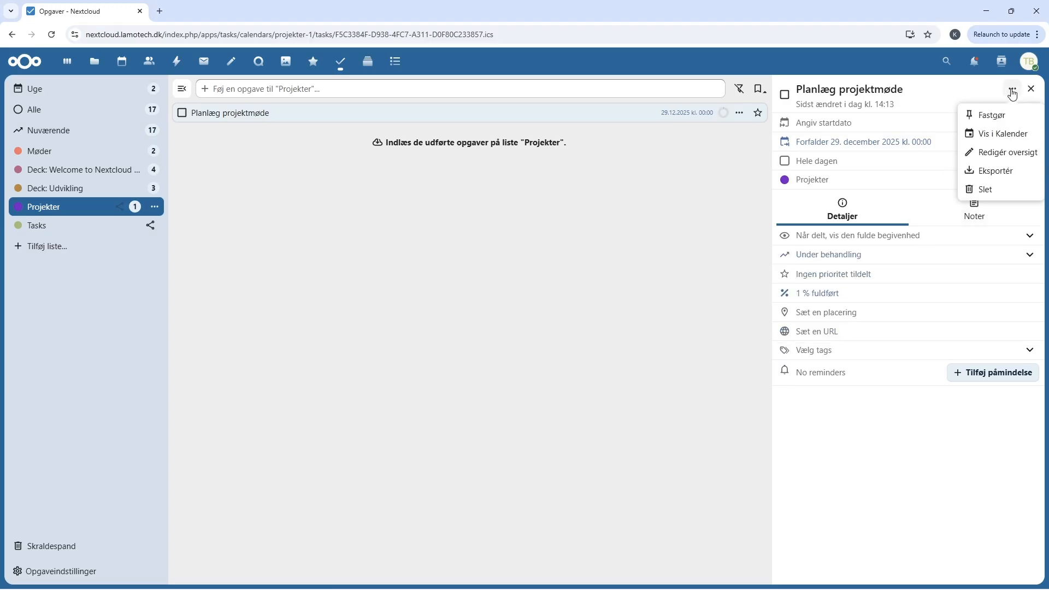
click(988, 136)
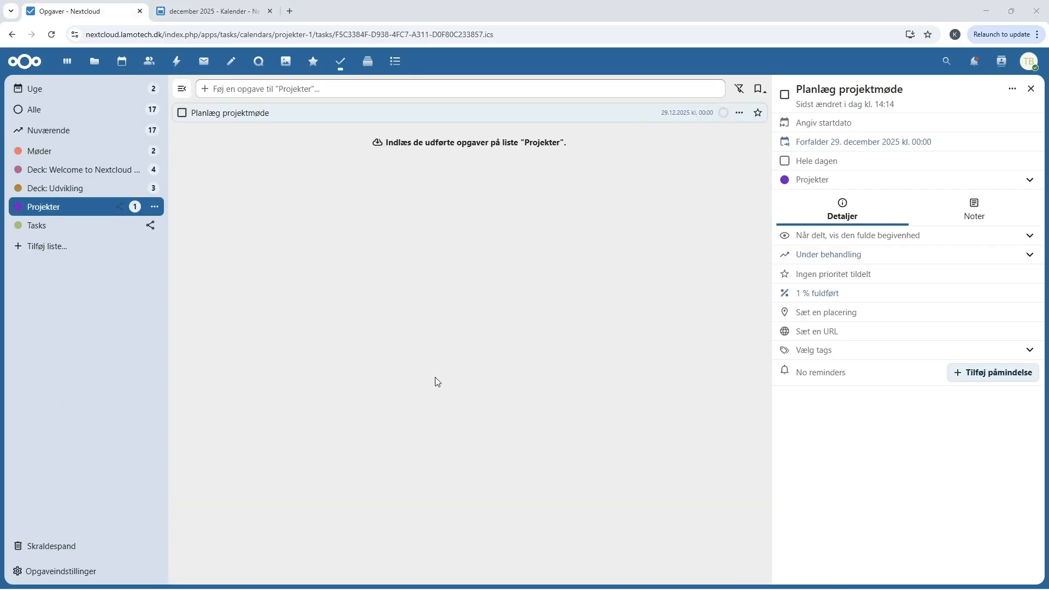
- Add a reminder to the Planlæg projektmøde task
click(983, 376)
click(940, 418)
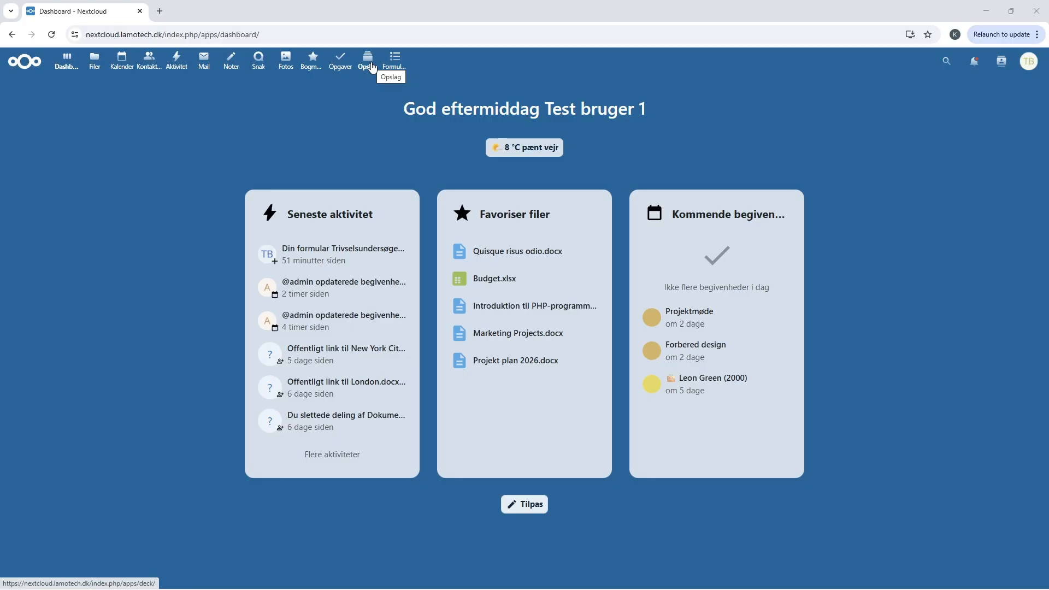
- Create a new board named "Projekt" in the Opslag app and open it
click(372, 68)
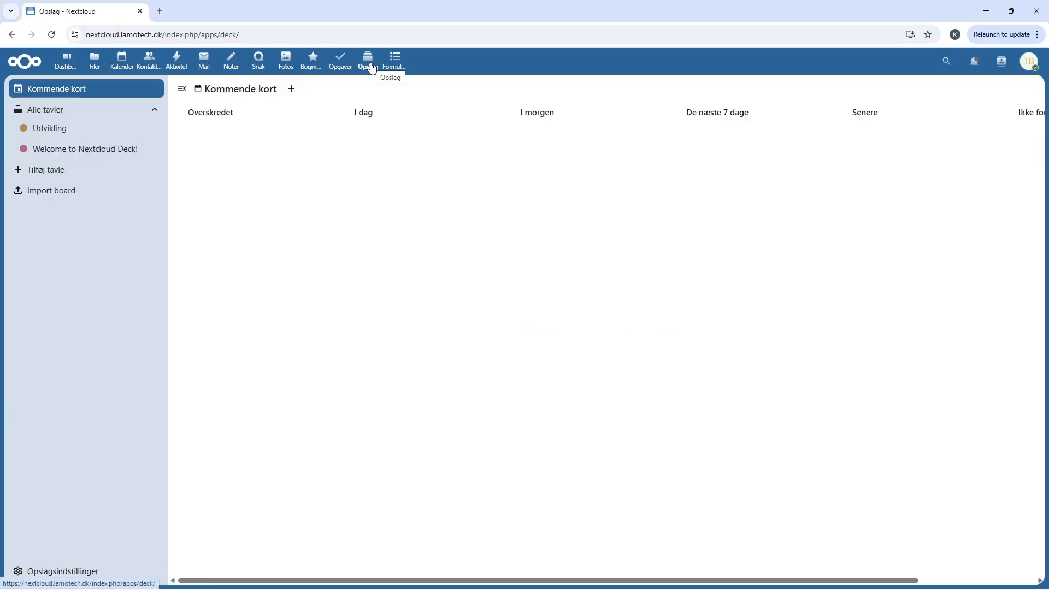
scroll(262, 213, right, 1)
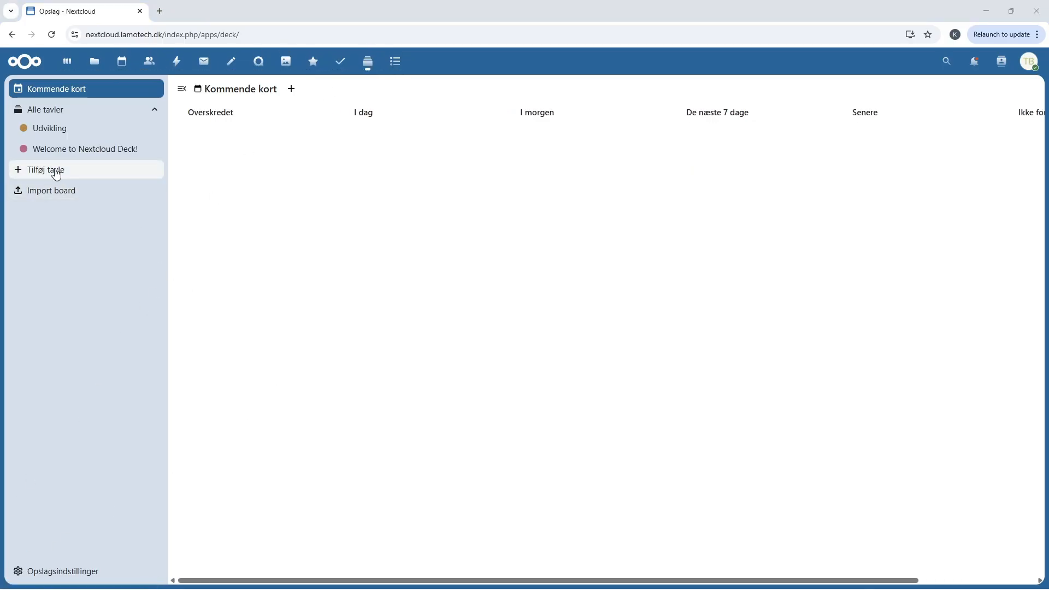
click(59, 174)
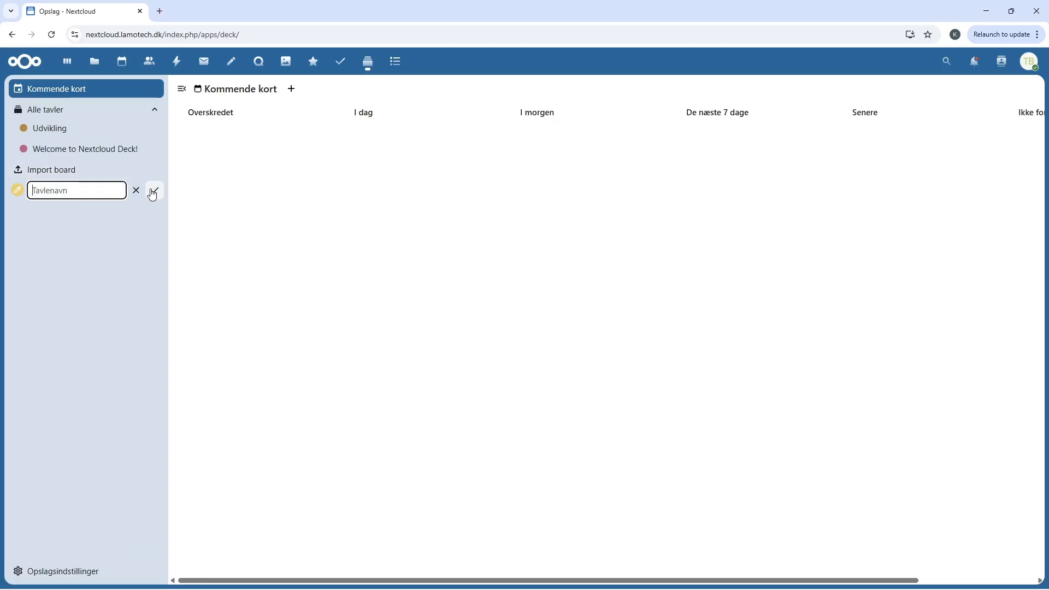
text(Projekt)
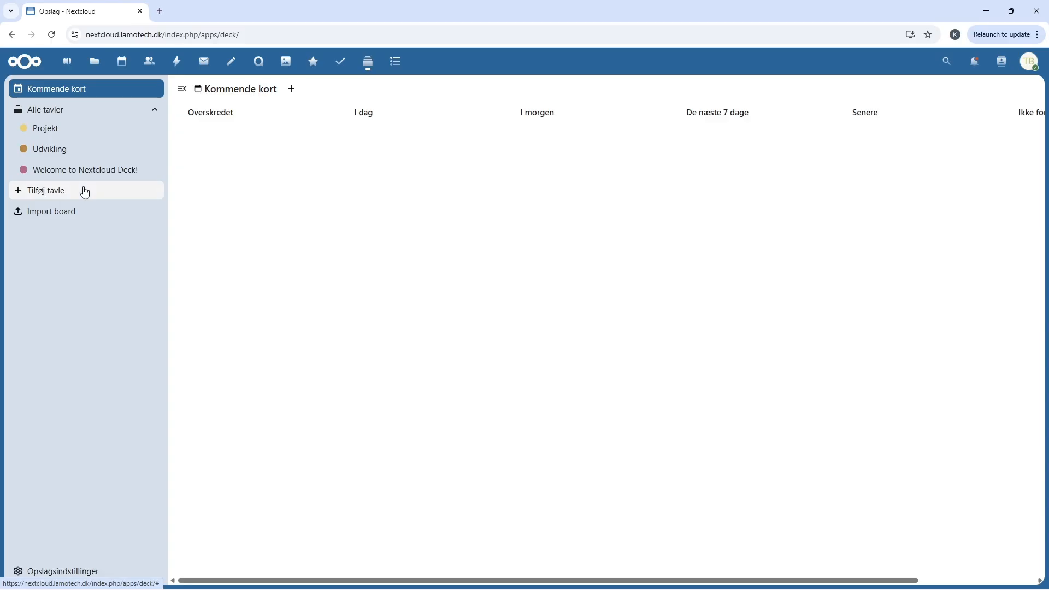
click(79, 130)
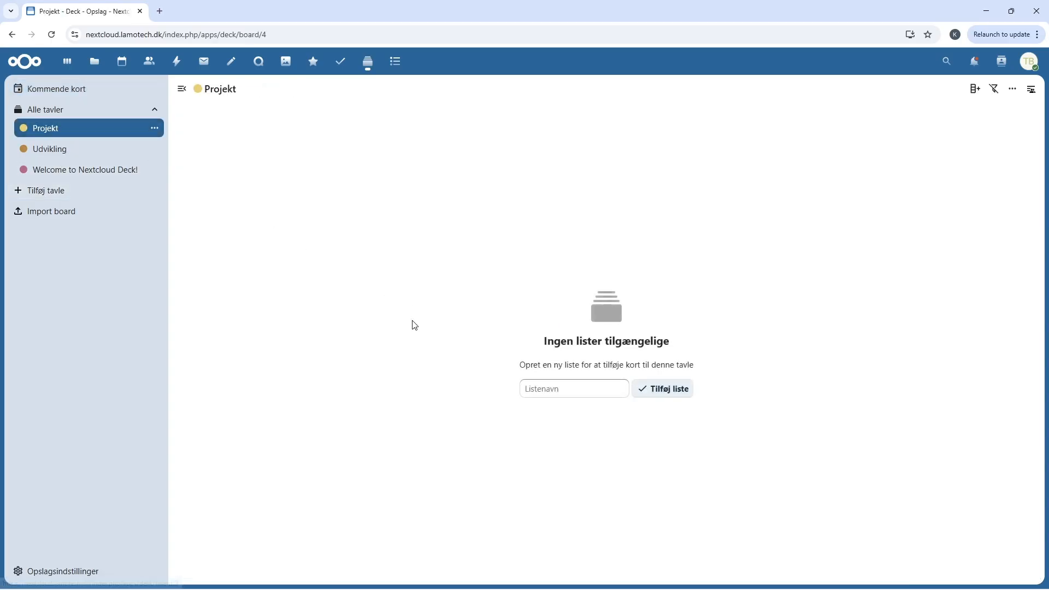
- Add three lists named "Ny", "Igang" and "Færdig" to the Projekt board
click(571, 391)
text(Ny)
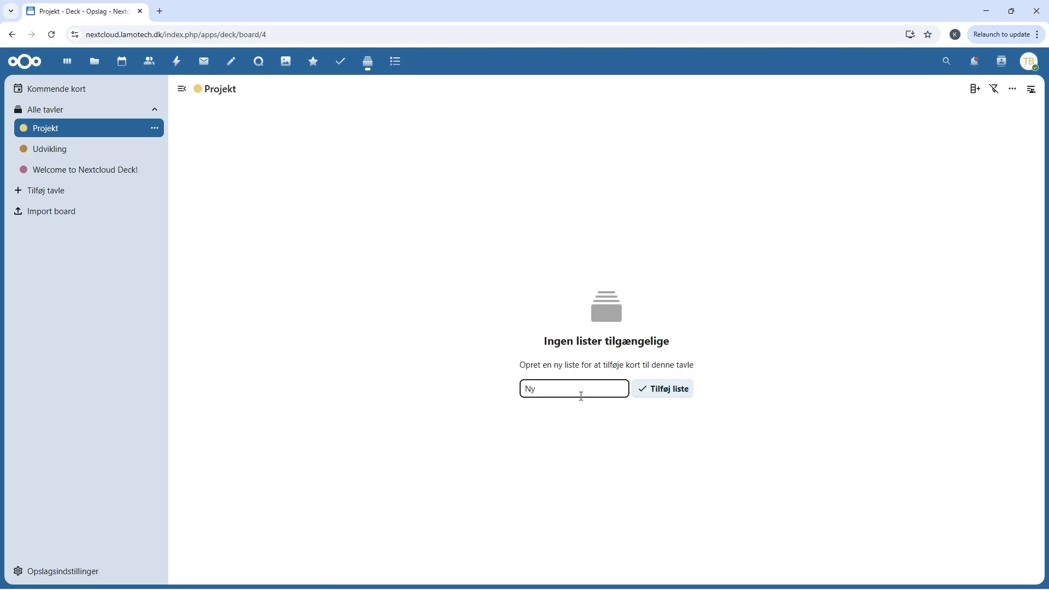
click(665, 390)
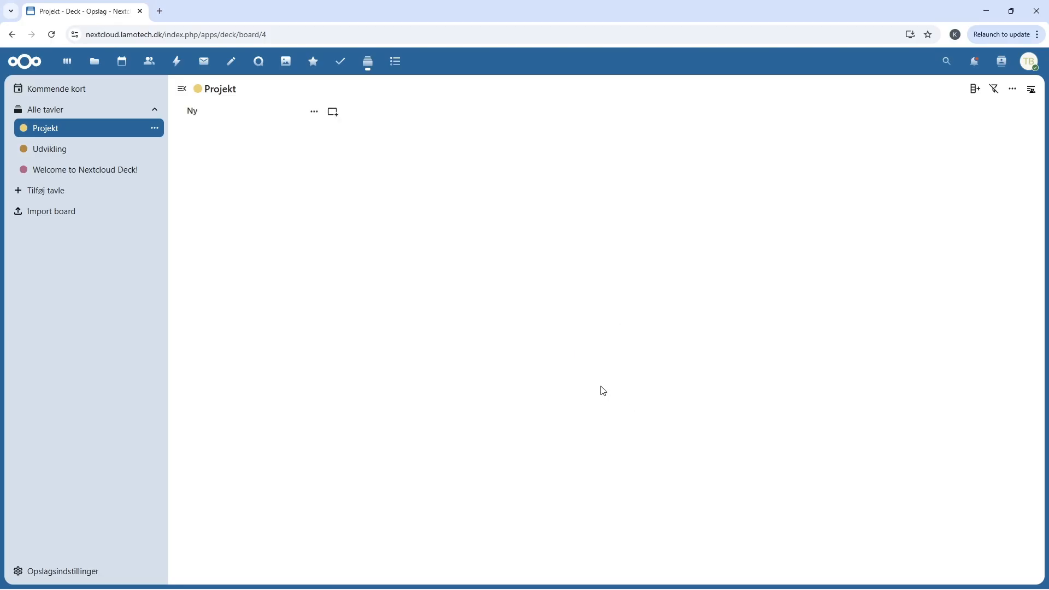
click(975, 89)
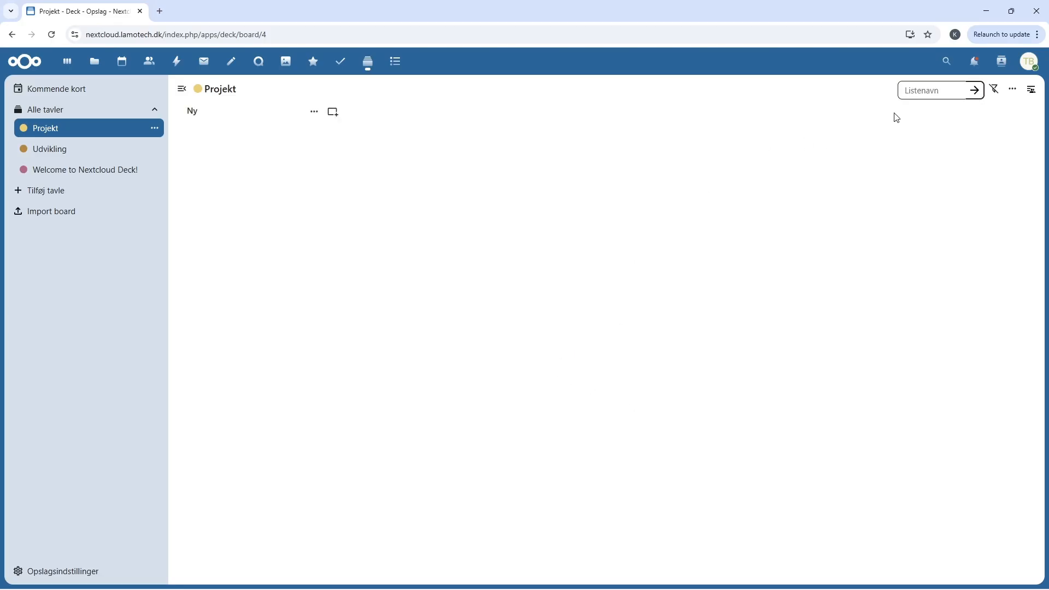
click(934, 92)
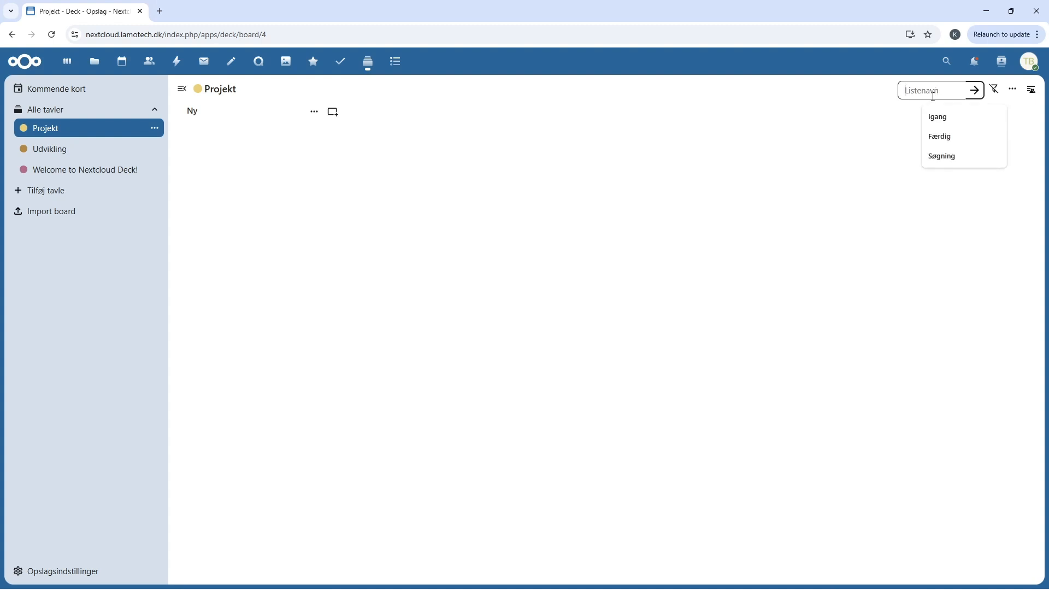
click(935, 118)
key(Return)
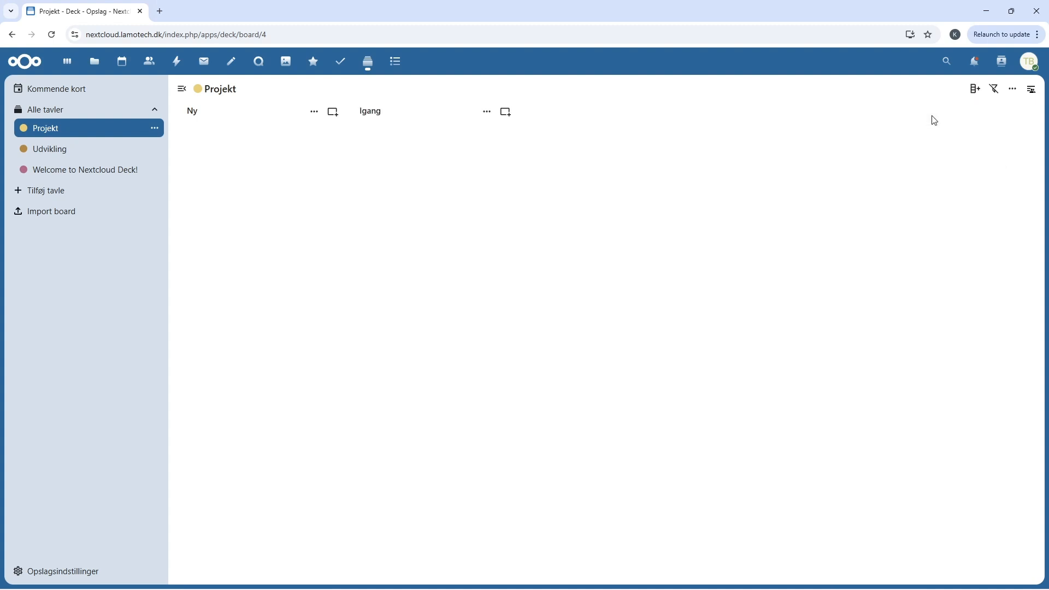
click(978, 91)
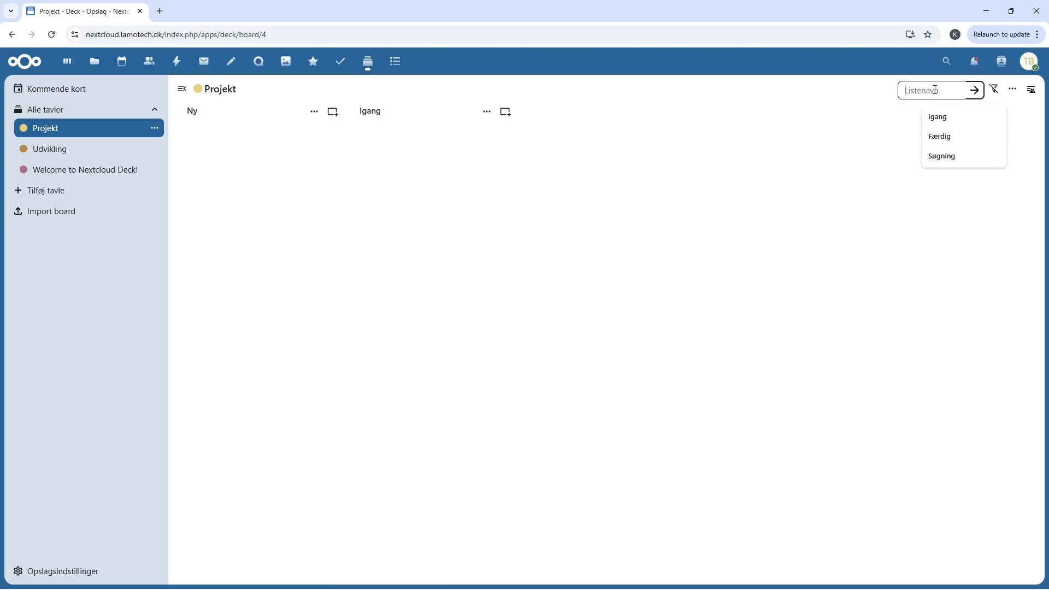
text(Færdig)
key(Return)
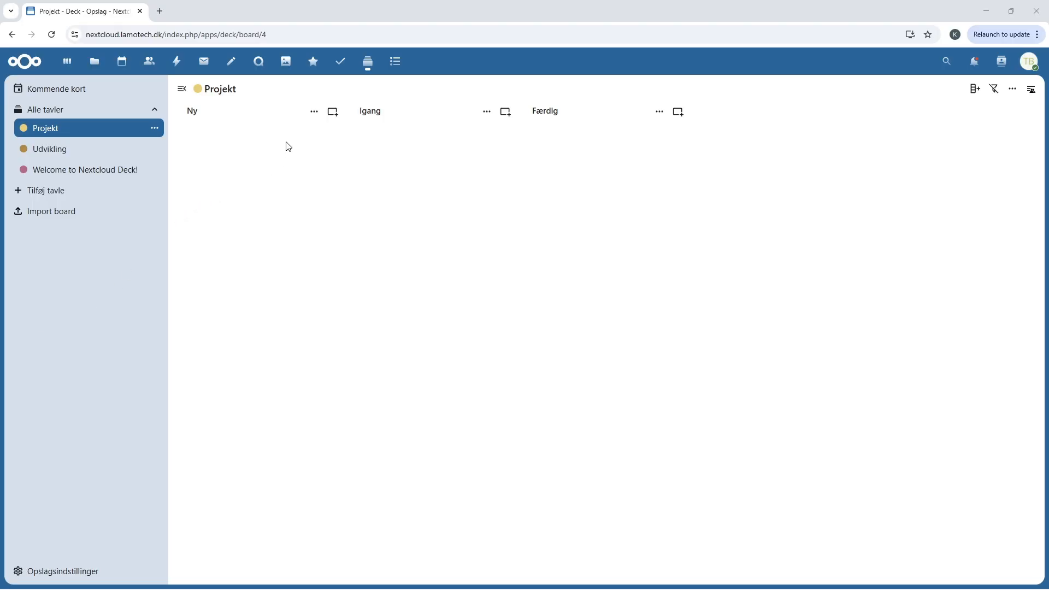
- Add the cards "Projektplan" and "Allokere resurser" to the Ny list
click(334, 112)
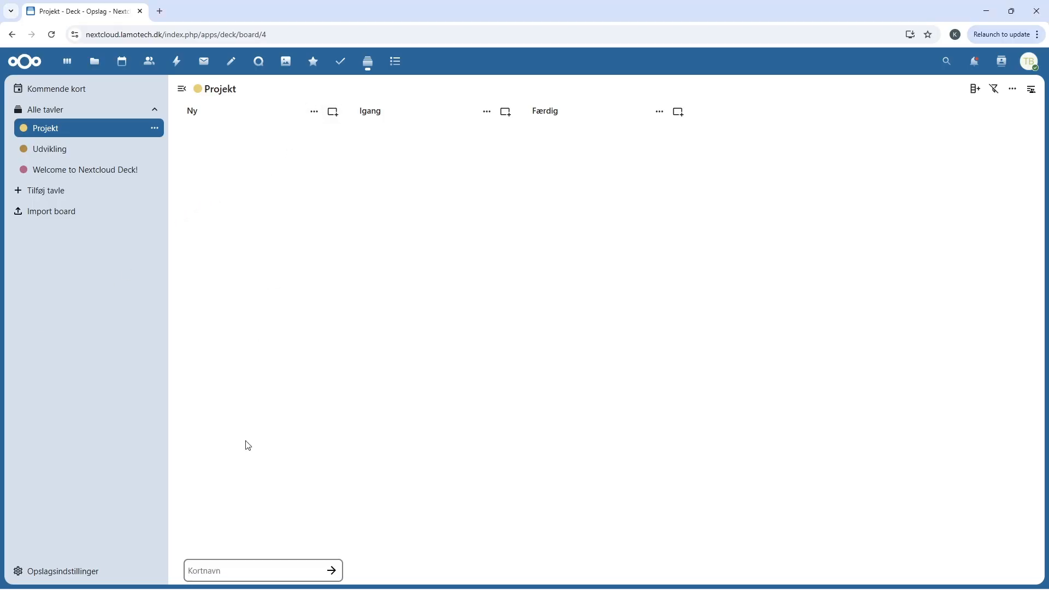
text(Projektplan)
key(Return)
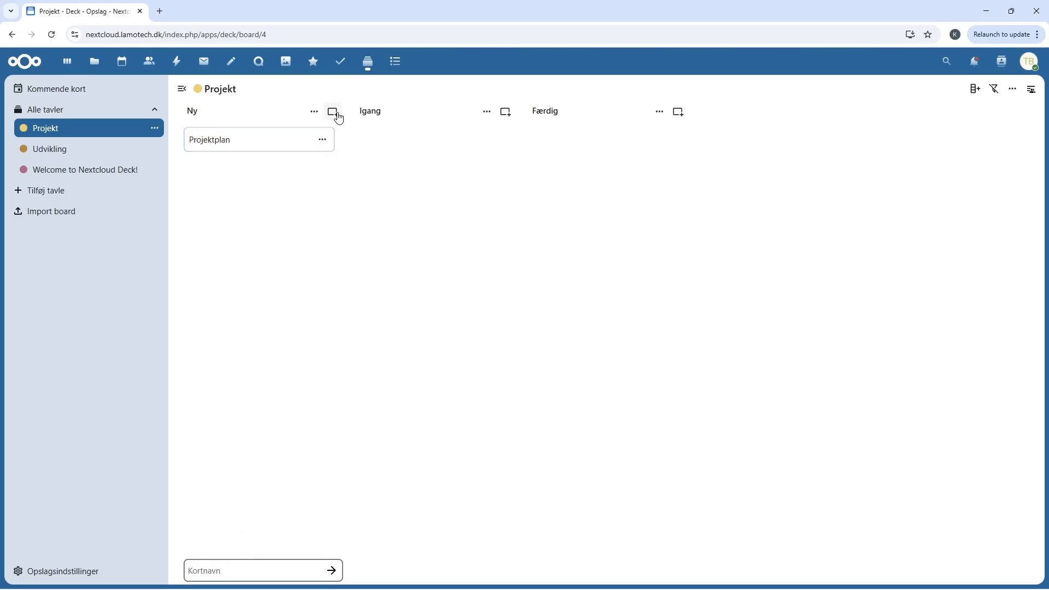
click(252, 571)
text(ere resurser)
key(Return)
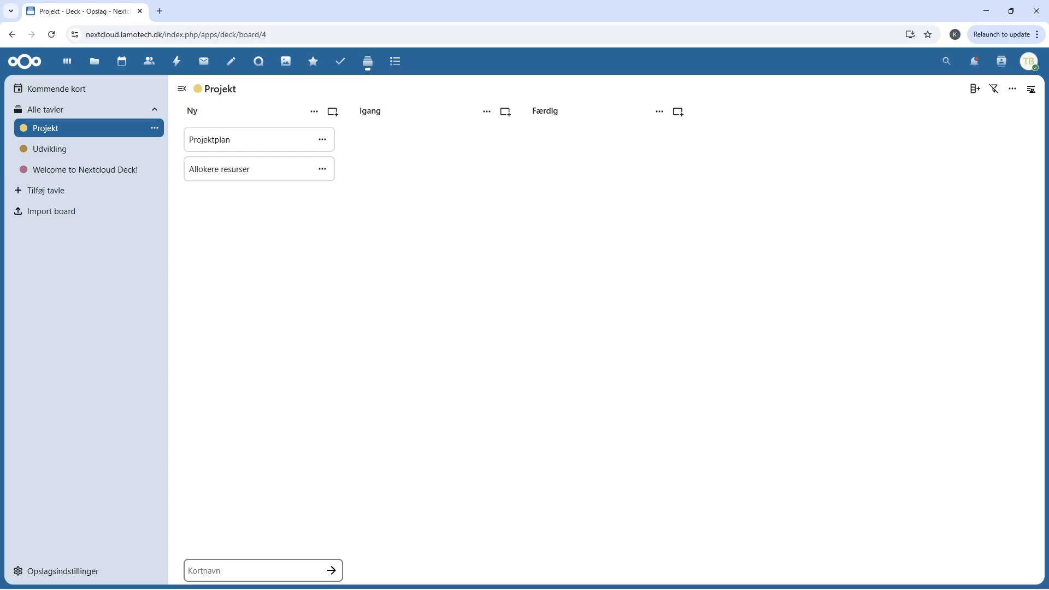
key(Escape)
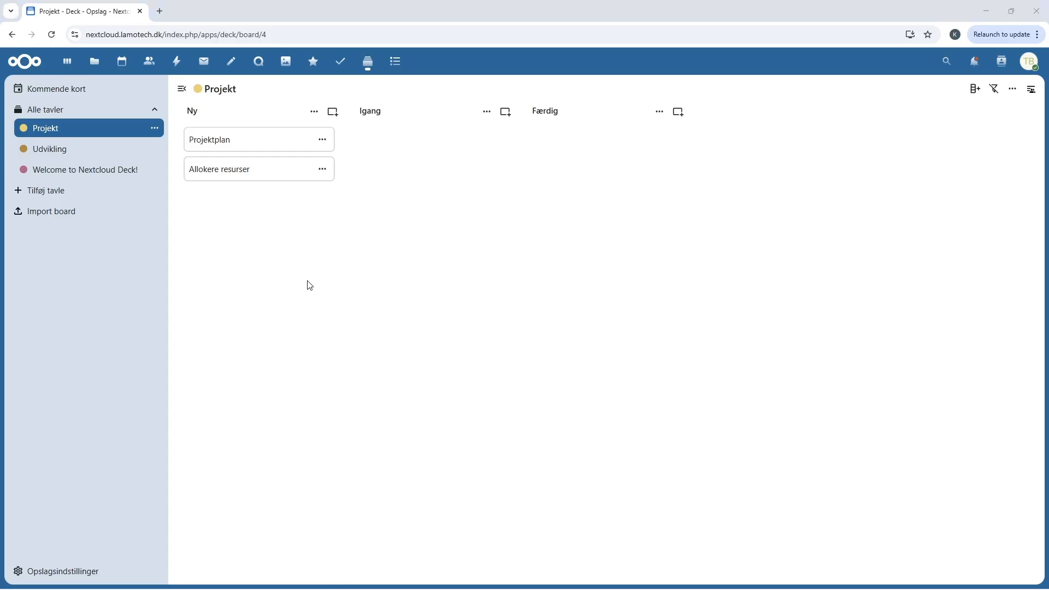
- Move the Allokere resurser card from the Ny list to Igang and open the card's activity log
click(269, 172)
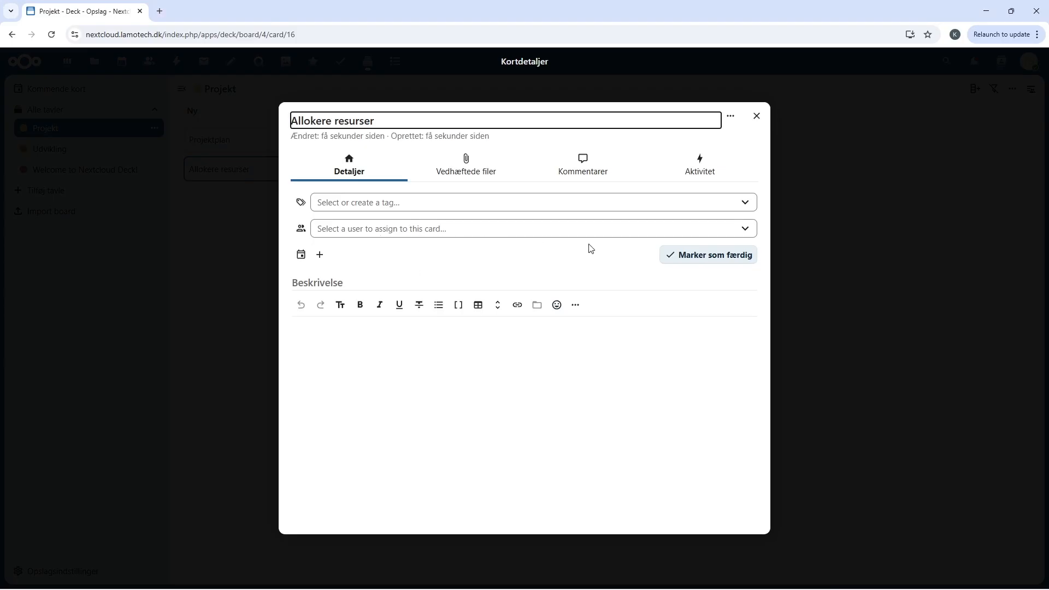
click(756, 116)
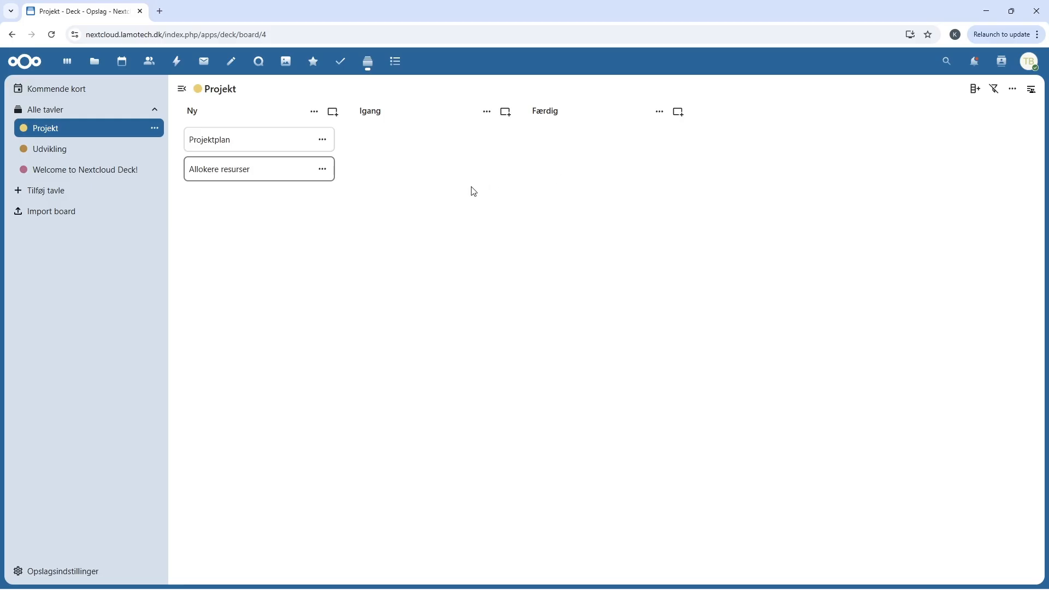
drag(267, 173, 445, 166)
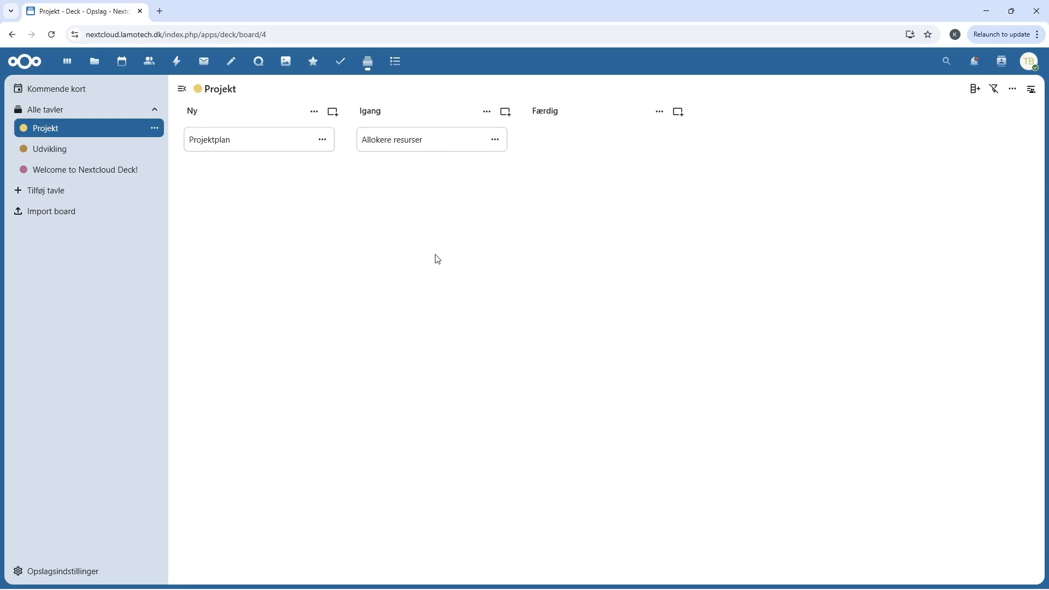
click(407, 140)
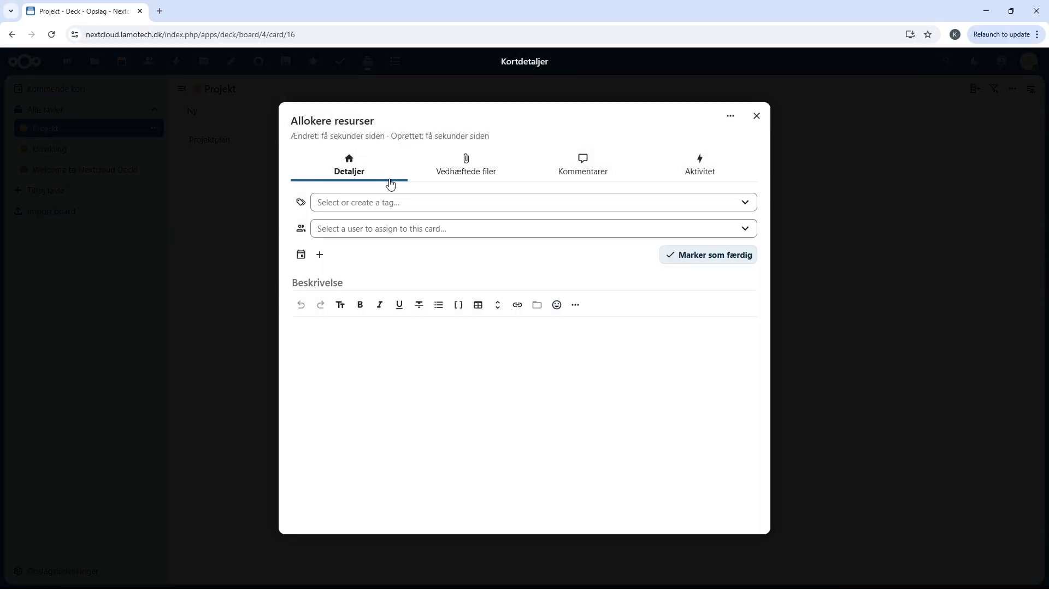
click(704, 170)
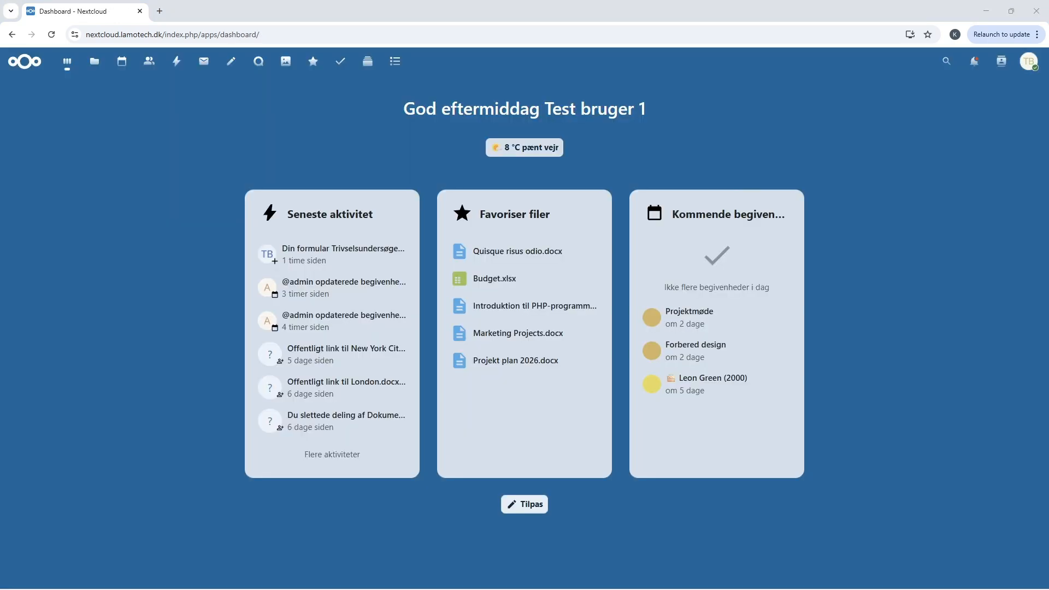
click(314, 61)
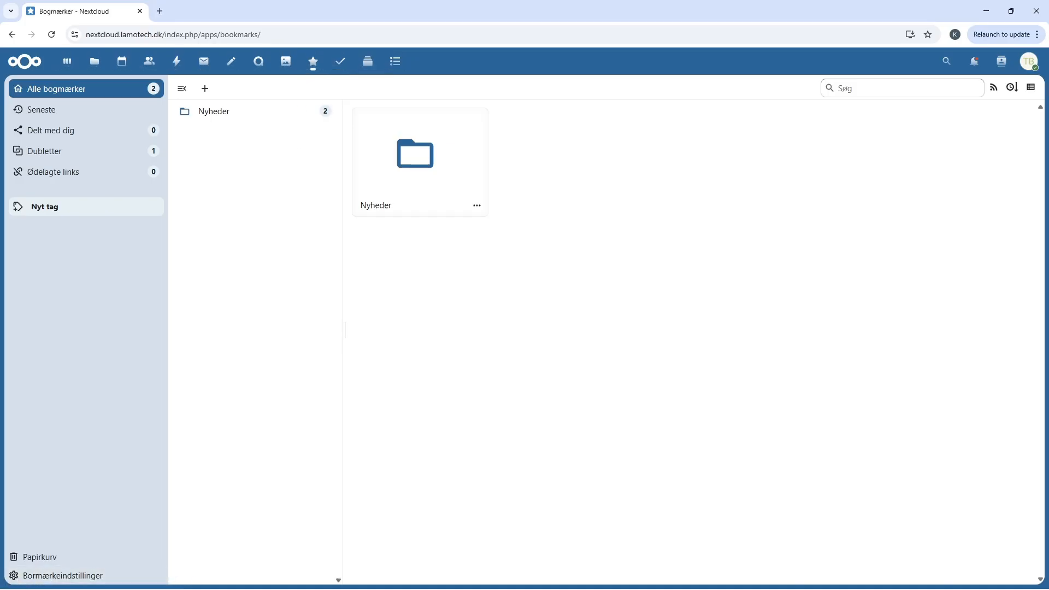
click(208, 92)
click(213, 116)
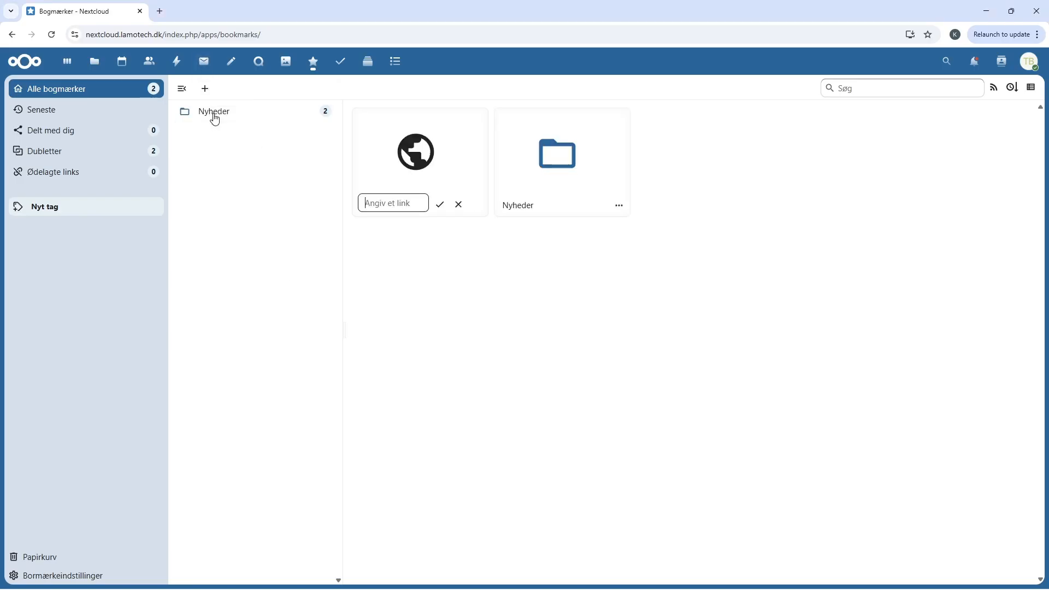
key(ctrl+v)
key(Return)
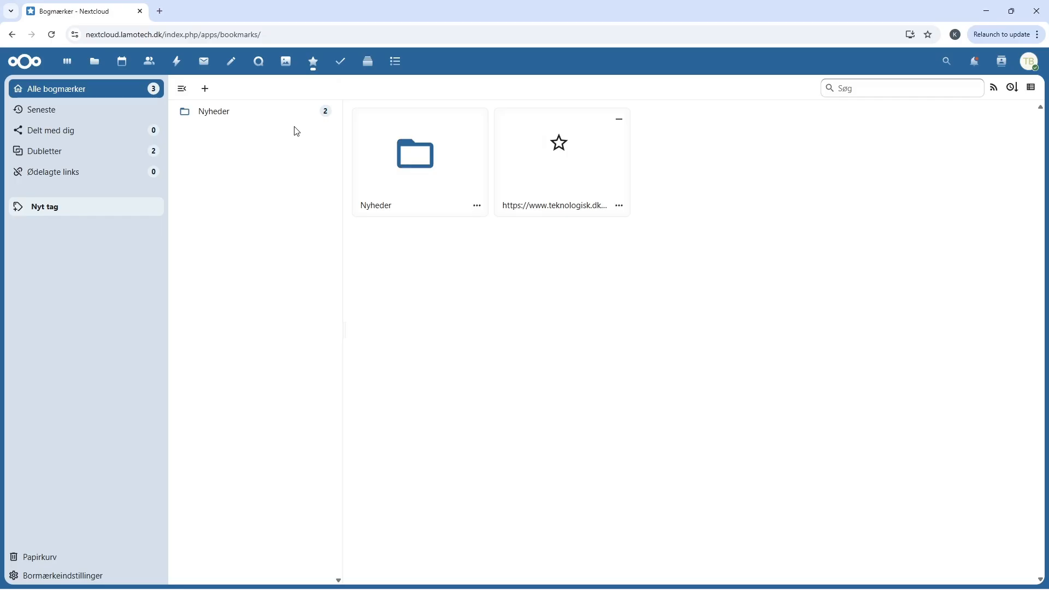
- Create a new bookmark folder named "Kurser"
click(205, 92)
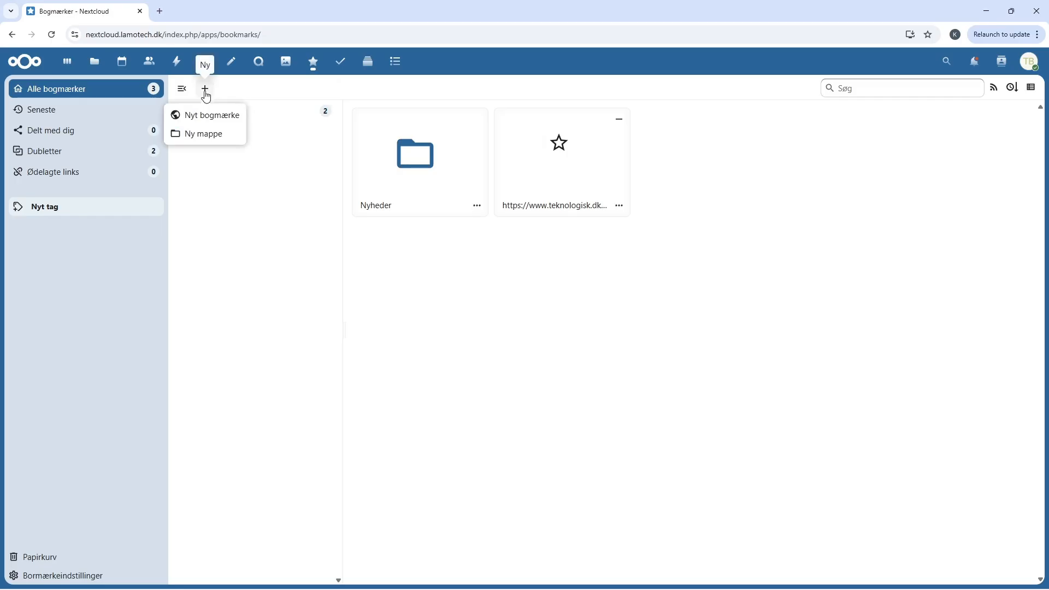
click(210, 134)
text(Kurser)
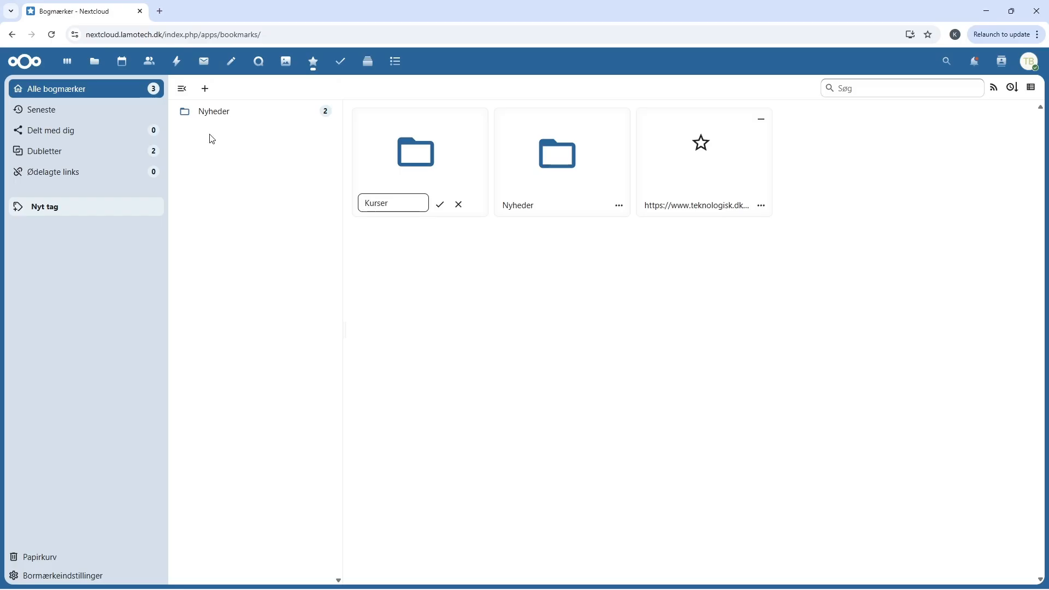
key(Return)
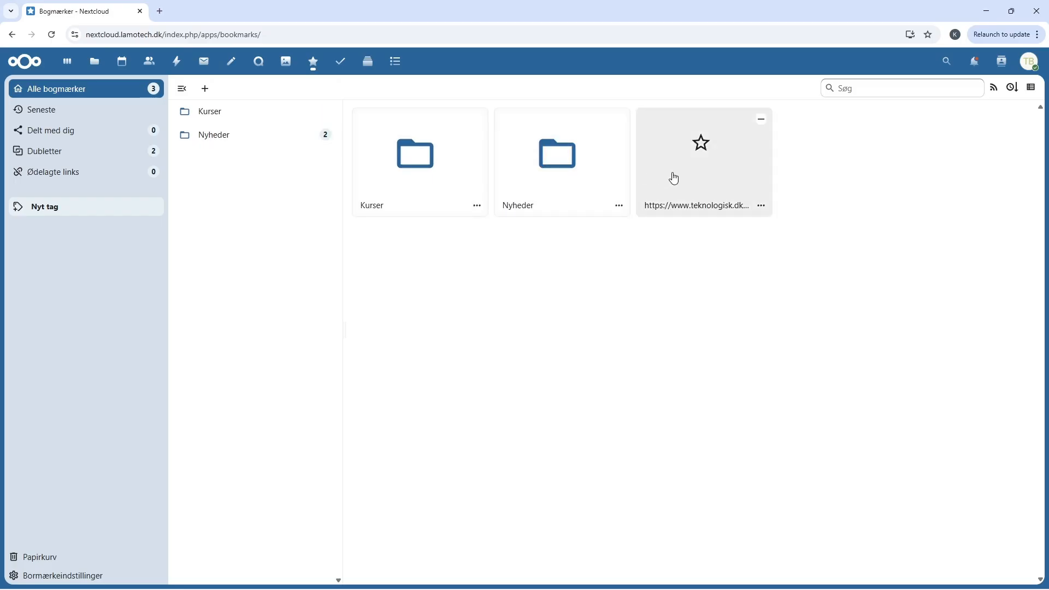
- Add the teknologisk.dk bookmark to the Kurser folder
click(764, 207)
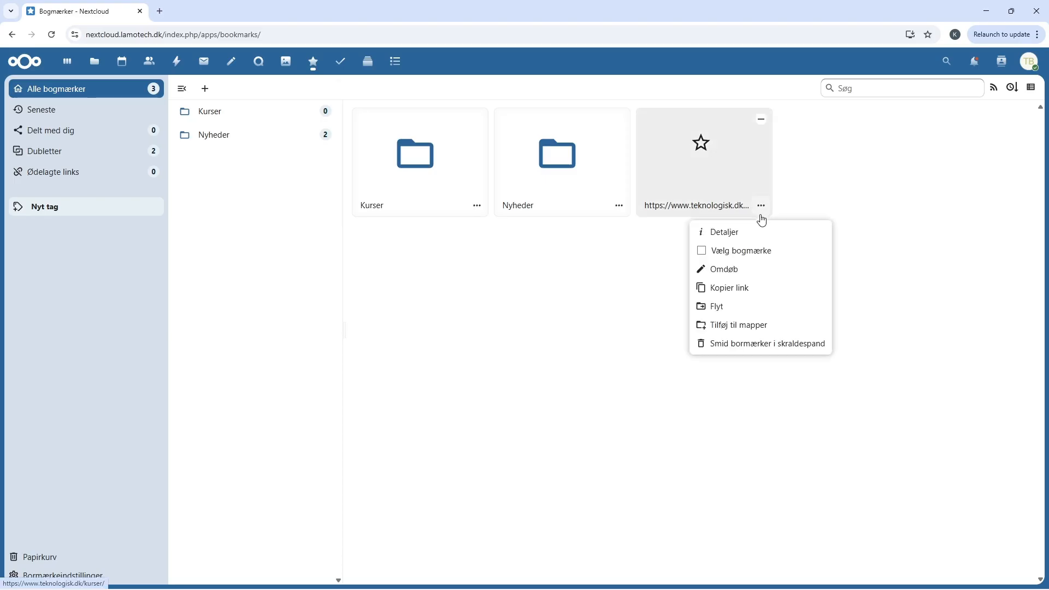
click(753, 326)
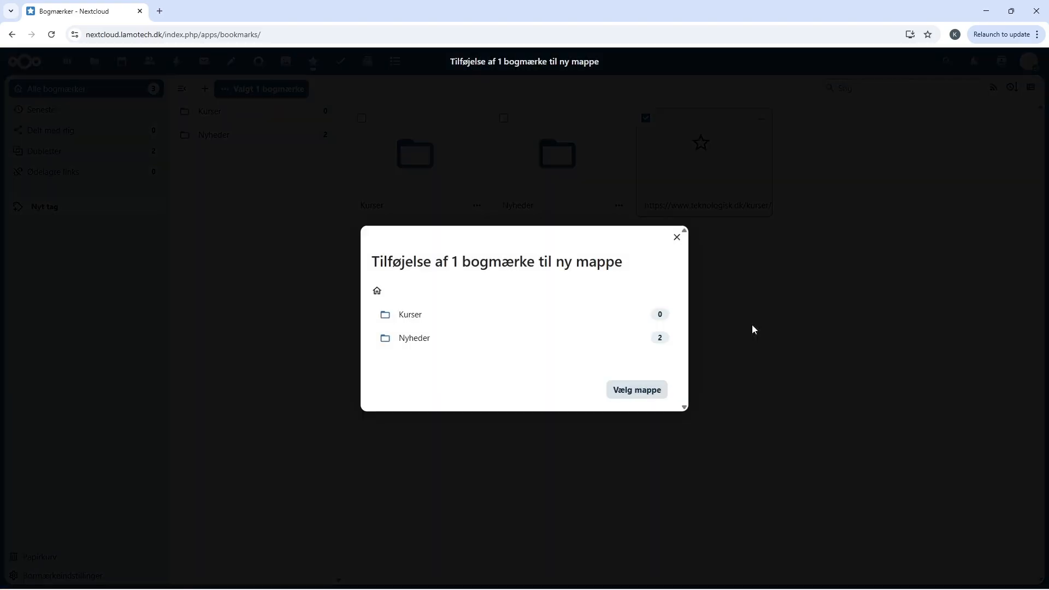
click(446, 321)
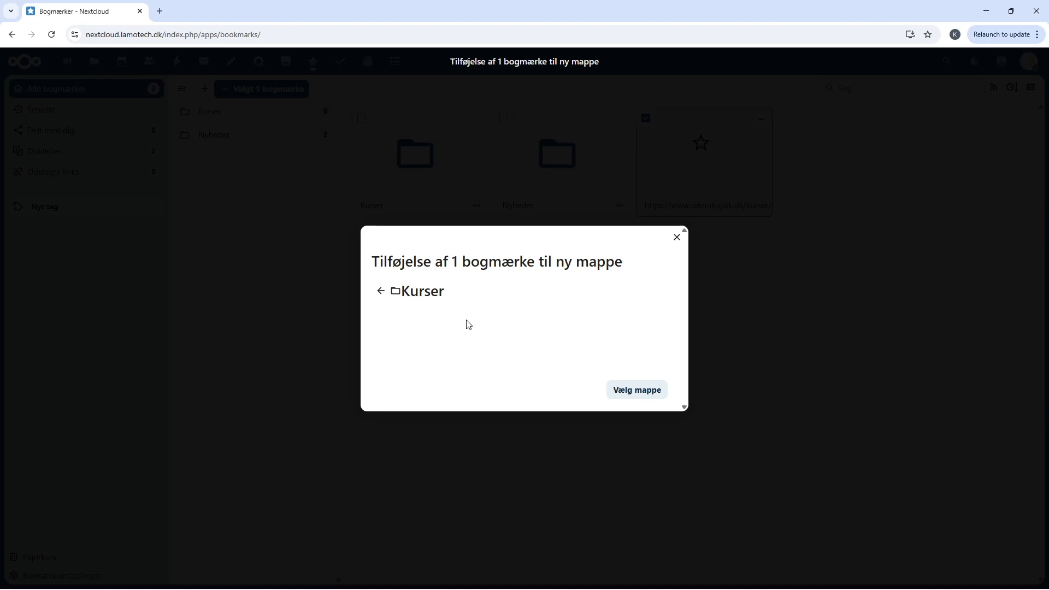
click(635, 390)
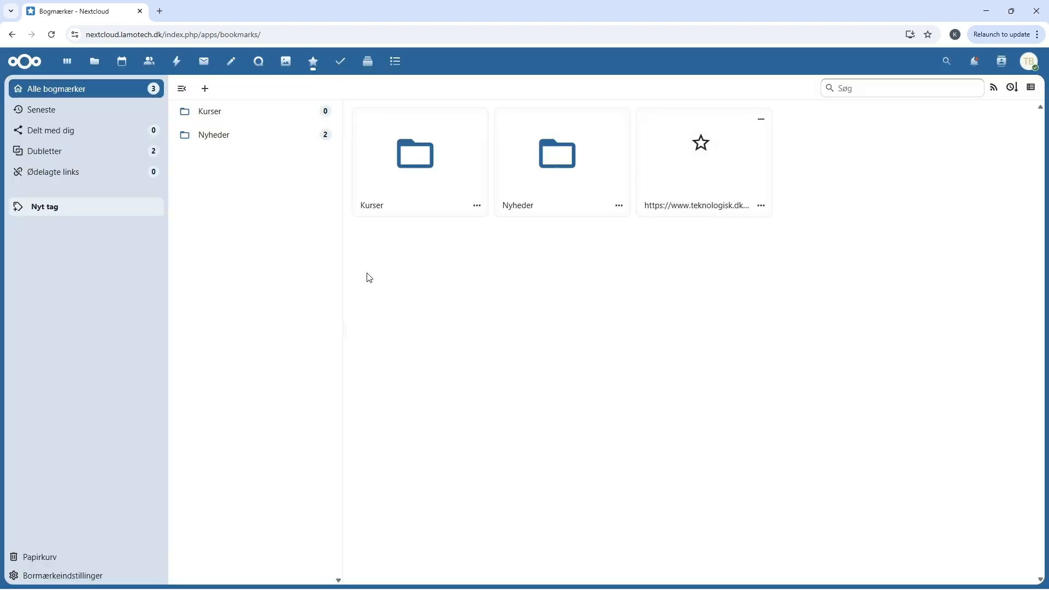
- Open the Kurser bookmark folder and share it with a suggested user or group
click(222, 121)
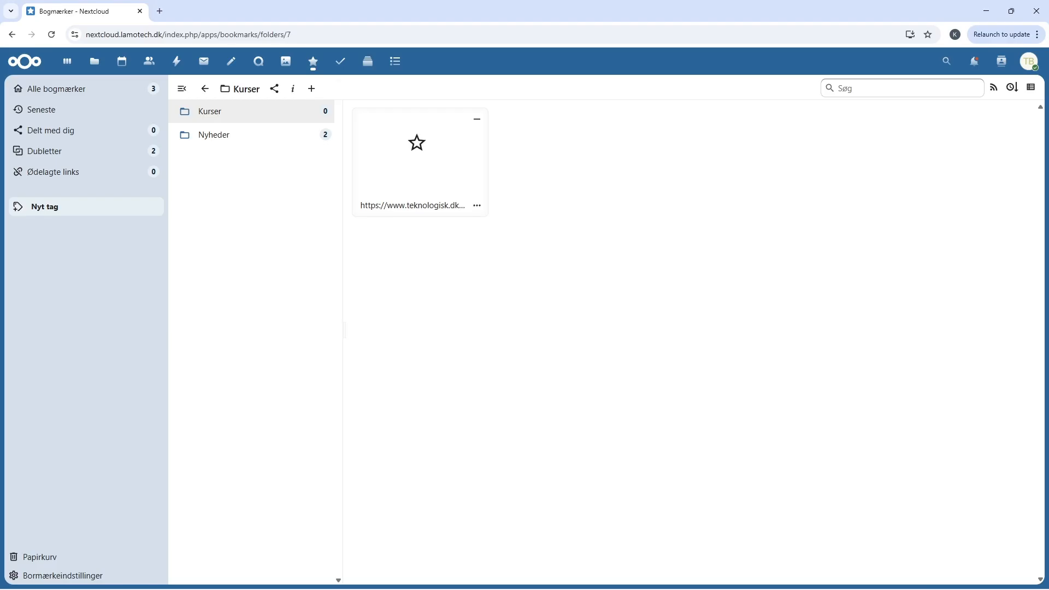
click(276, 91)
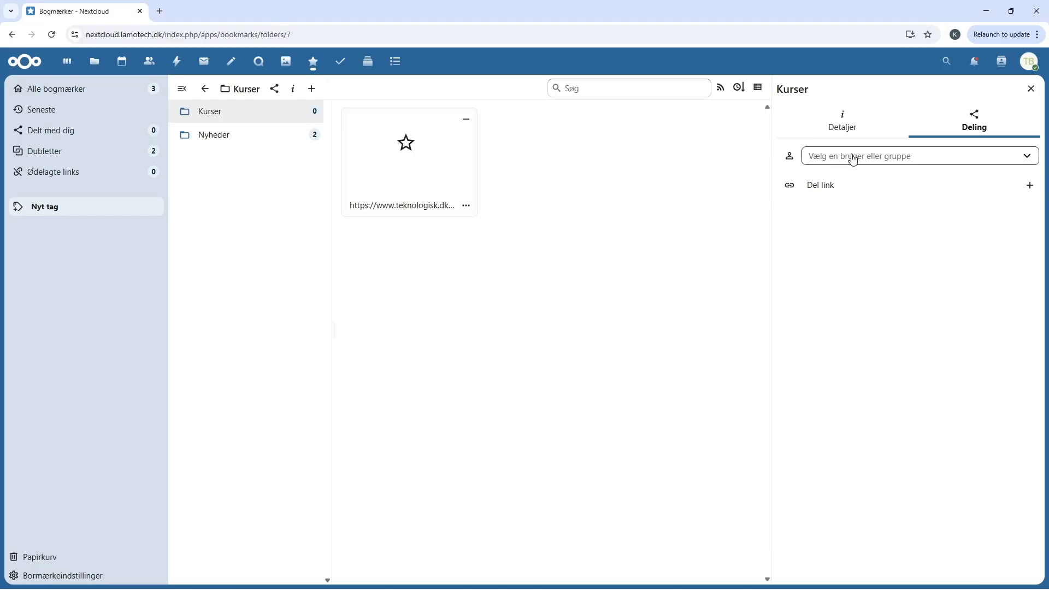
click(853, 158)
click(874, 225)
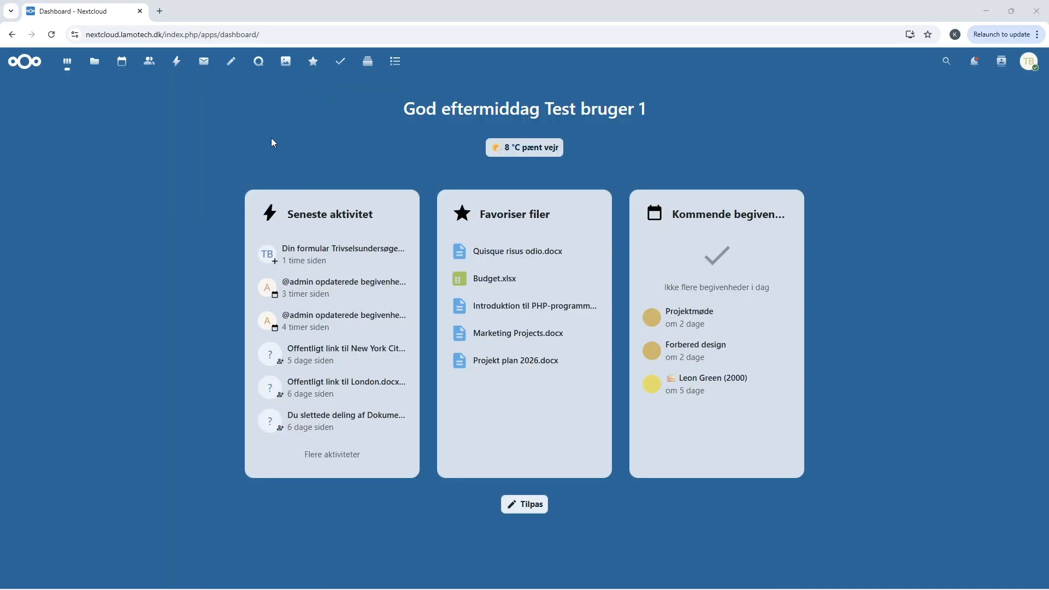
- Create a new form titled "Trivselsundersøgelse" in the Formularer app
click(408, 66)
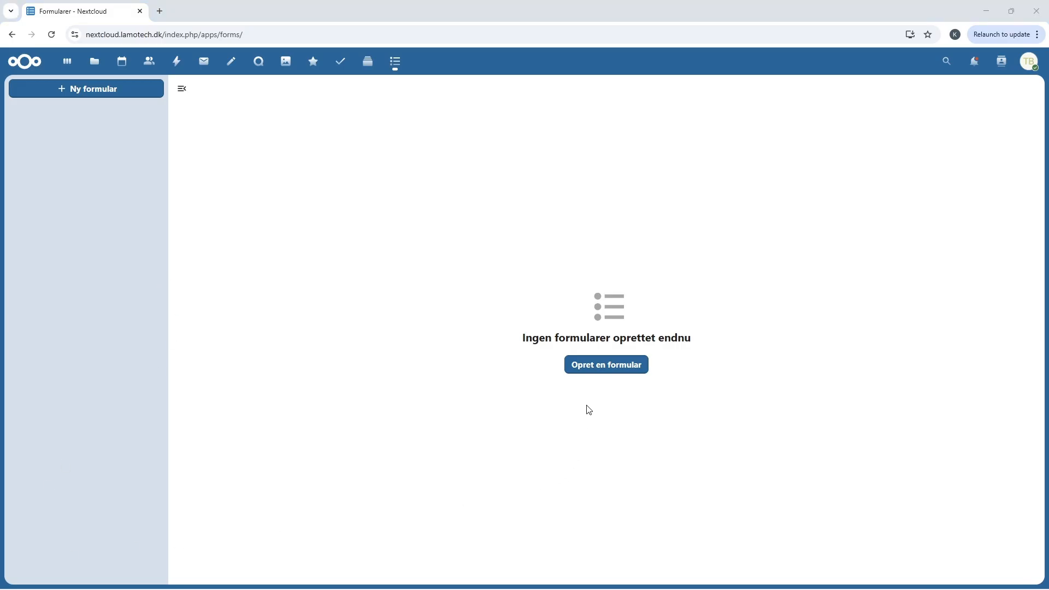
click(615, 368)
text(Trivselsundersøgelse)
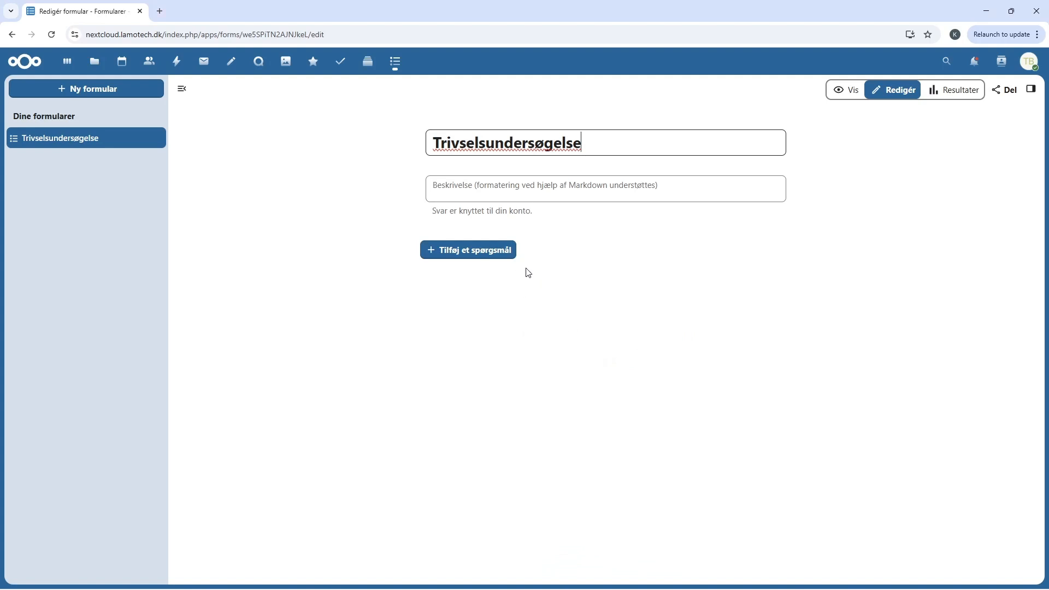
- Add a dropdown (Rullemenu) question to the form titled "Hvordan trives du samlet set på dit arbejde?"
click(490, 252)
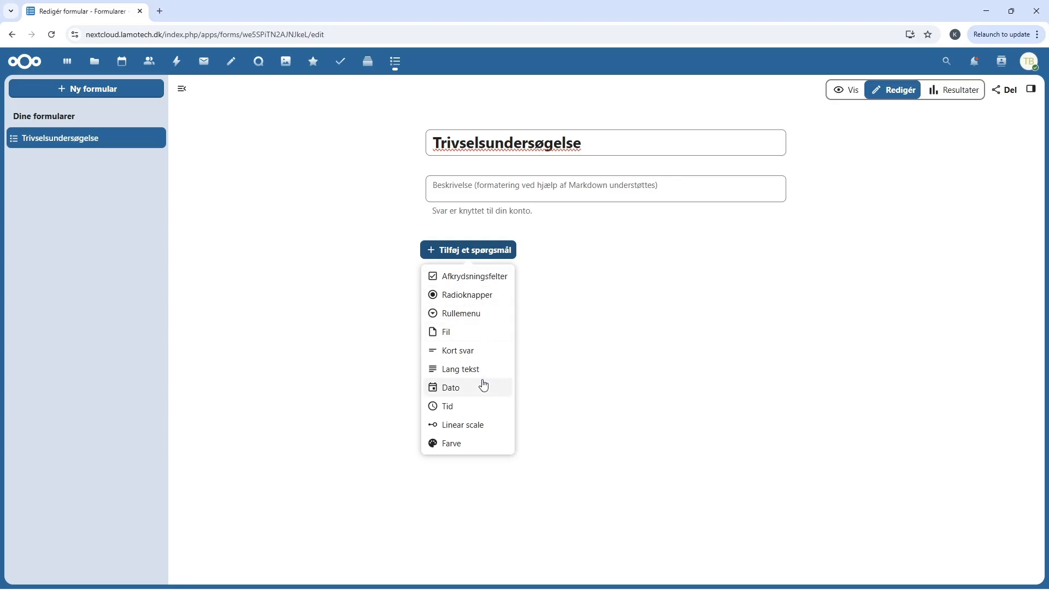
click(475, 320)
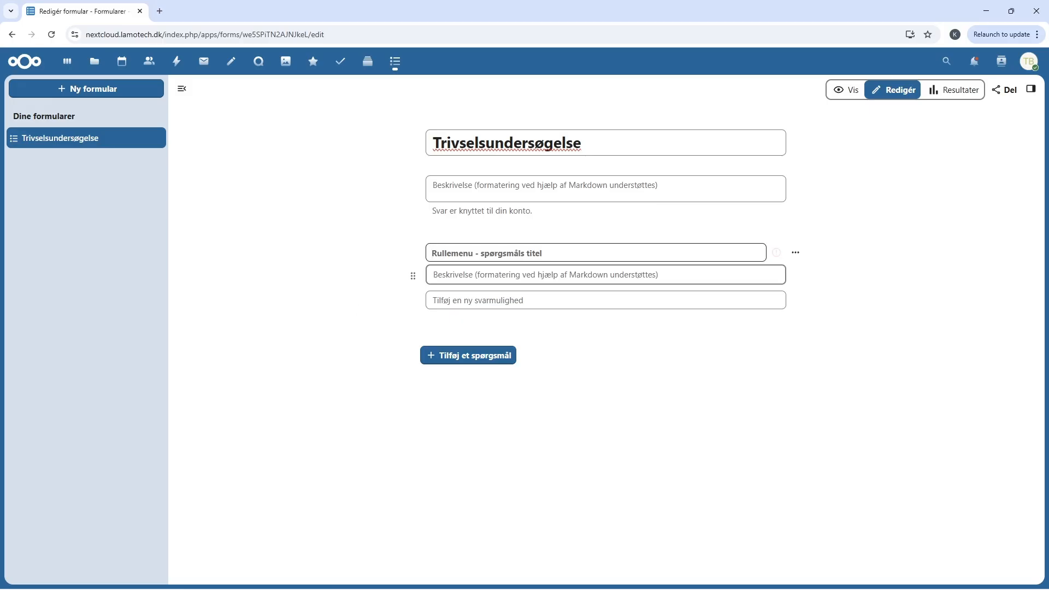
click(473, 251)
text(Hvordan trives du samlet set på dit arbejde?)
- Give the dropdown question the answer options Meget godt, Godt, Hverken-eller, Dårligt and Meget dårligt
click(481, 300)
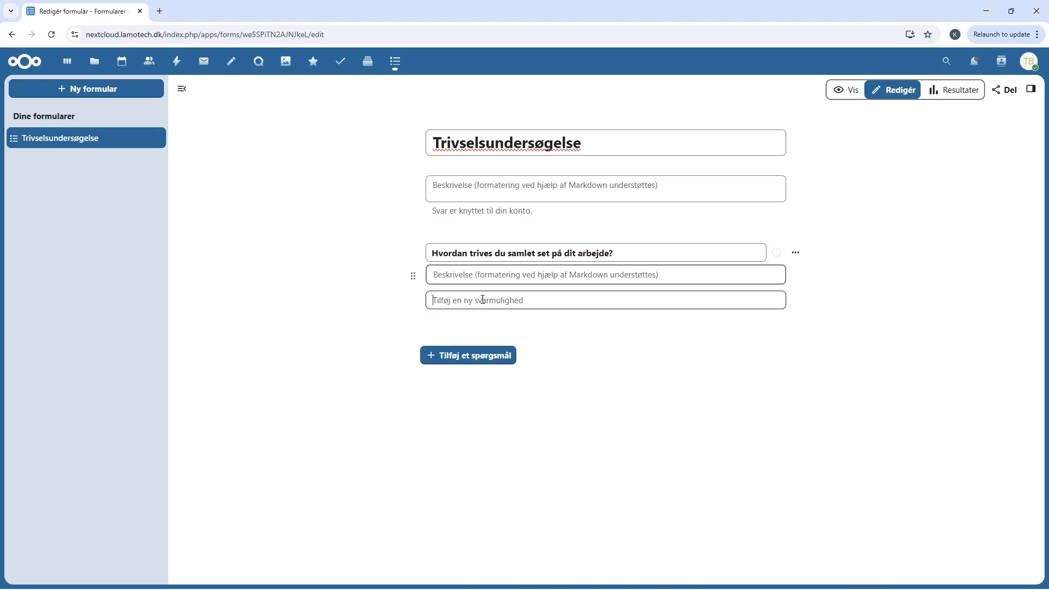
text(Meget godt)
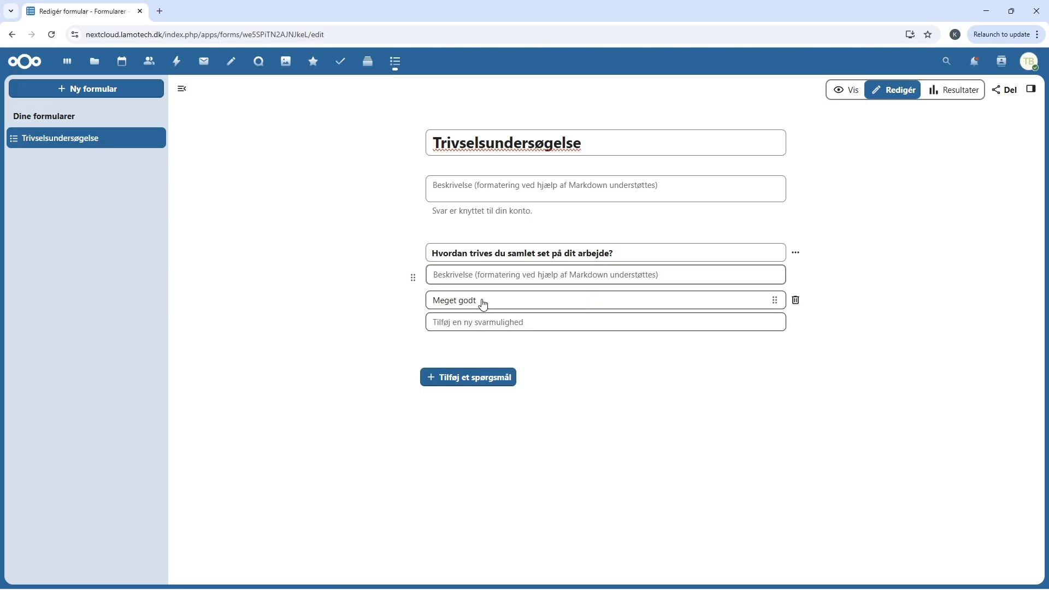
text(Godt)
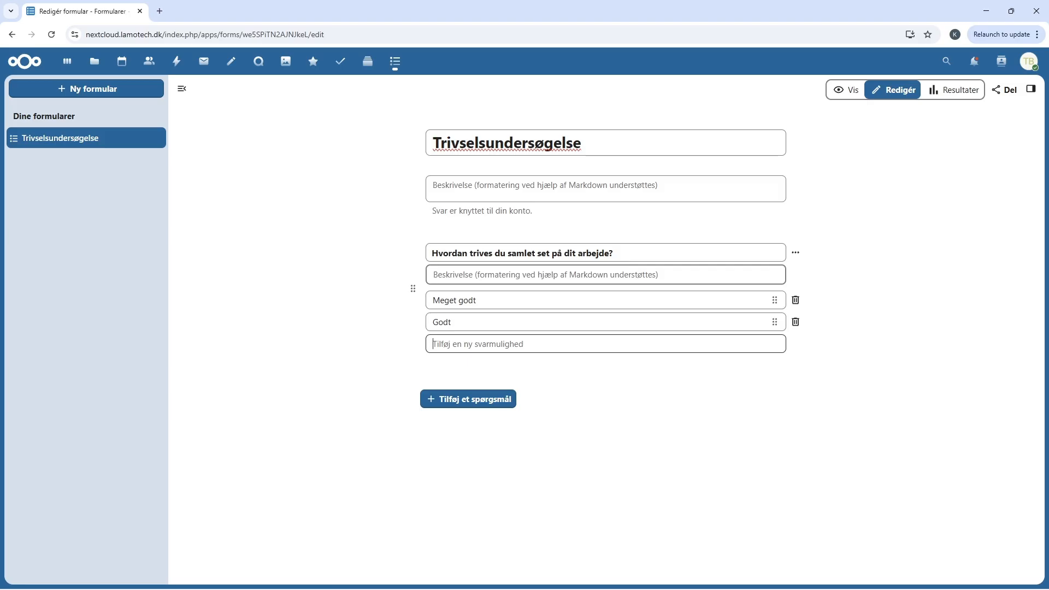
click(508, 343)
text(Hverken-eller)
key(Return)
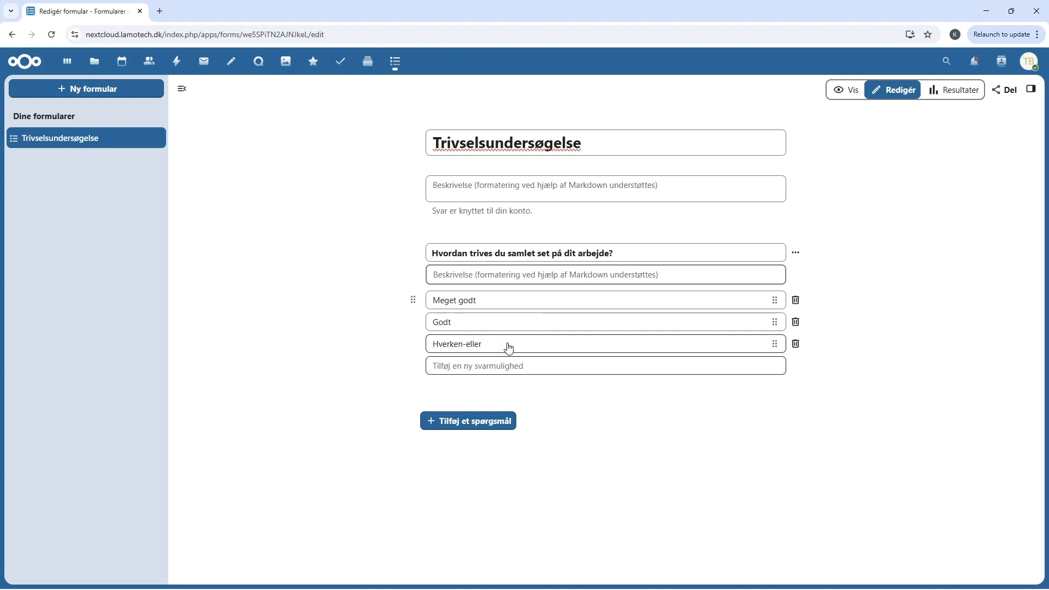
text(Dårligt)
key(Return)
text(M)
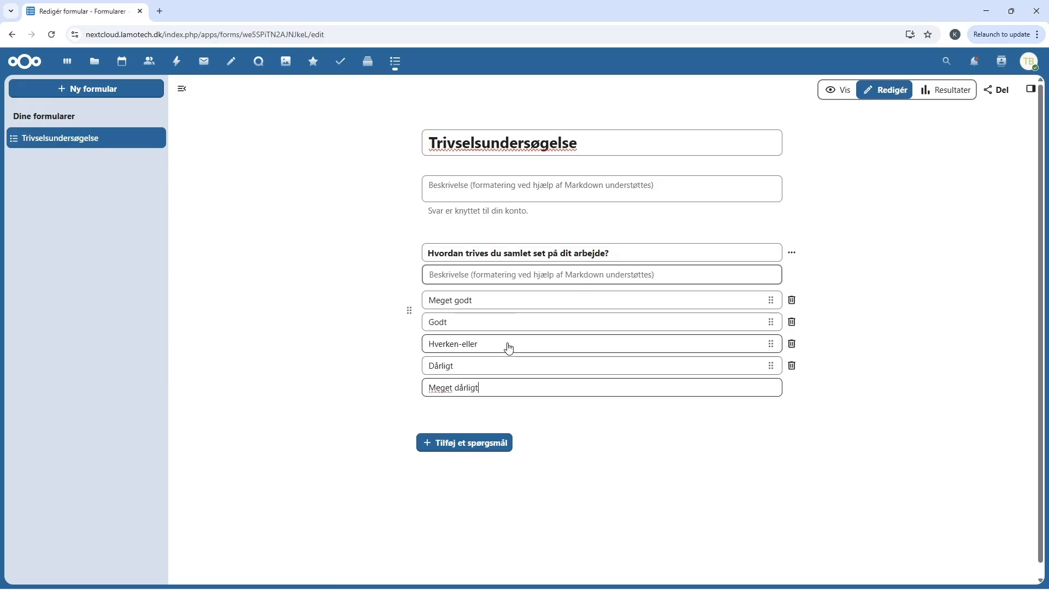
text(eget dårligt)
key(Return)
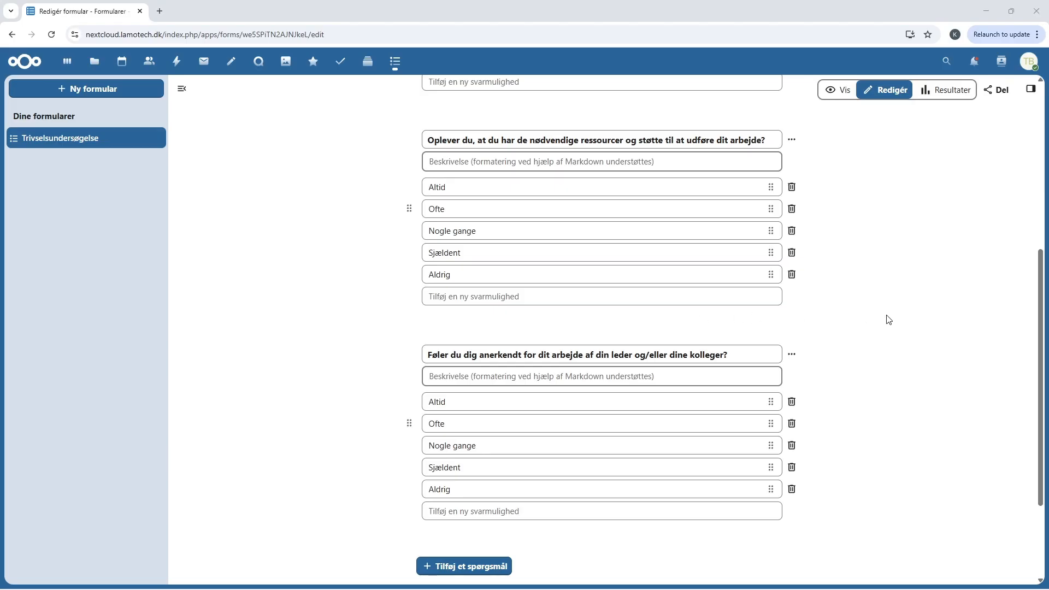
- Share the Trivselsundersøgelse form with the account Test bruger 2
click(1000, 90)
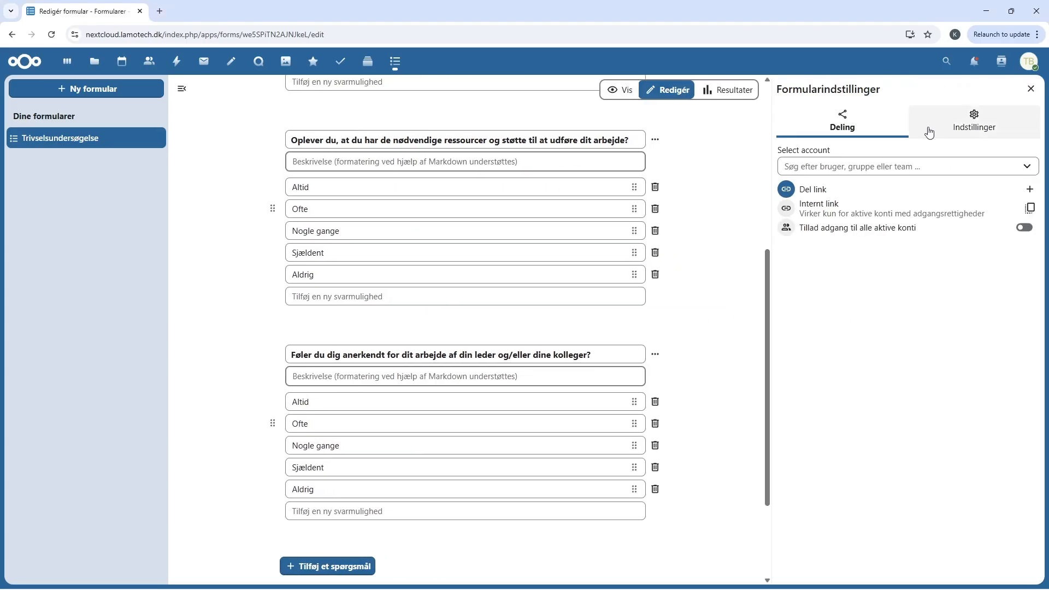
click(889, 166)
click(844, 201)
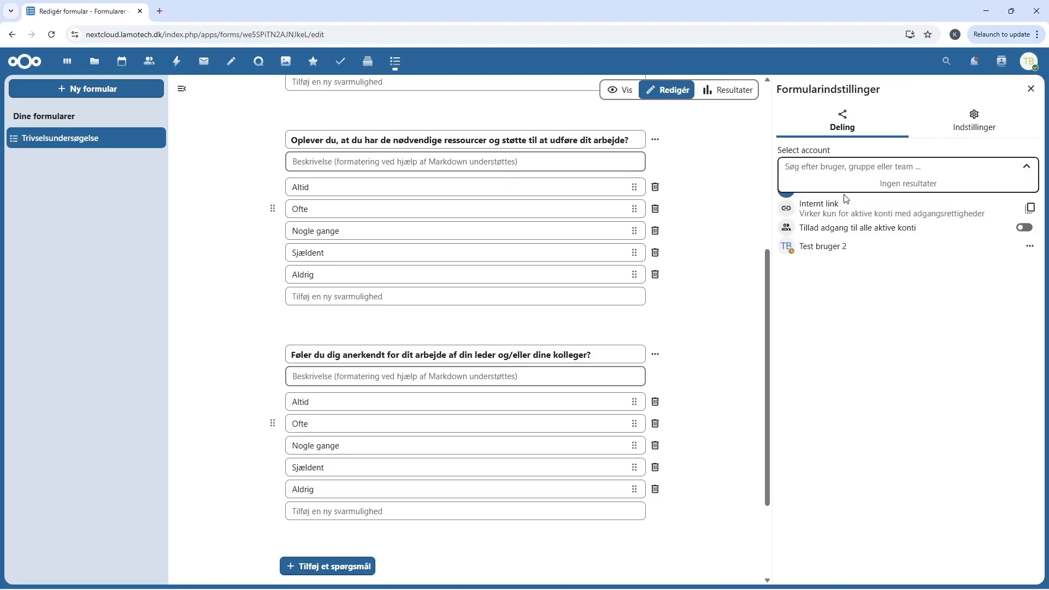
click(869, 362)
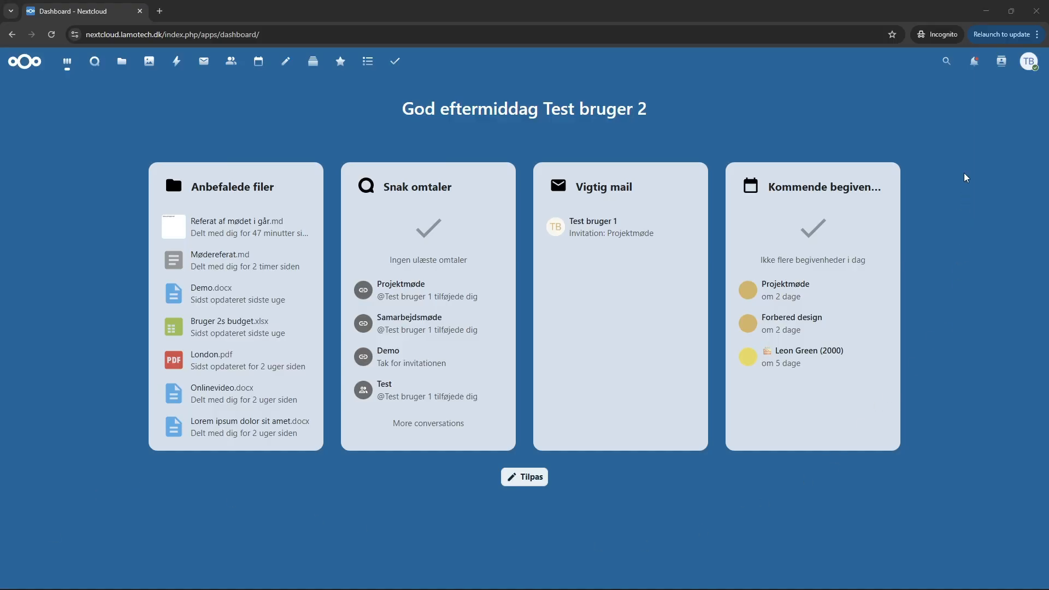
- As Test bruger 2, open the shared form from its notification, answer the three questions Godt, Ofte and Nogle gange, and submit it
click(974, 61)
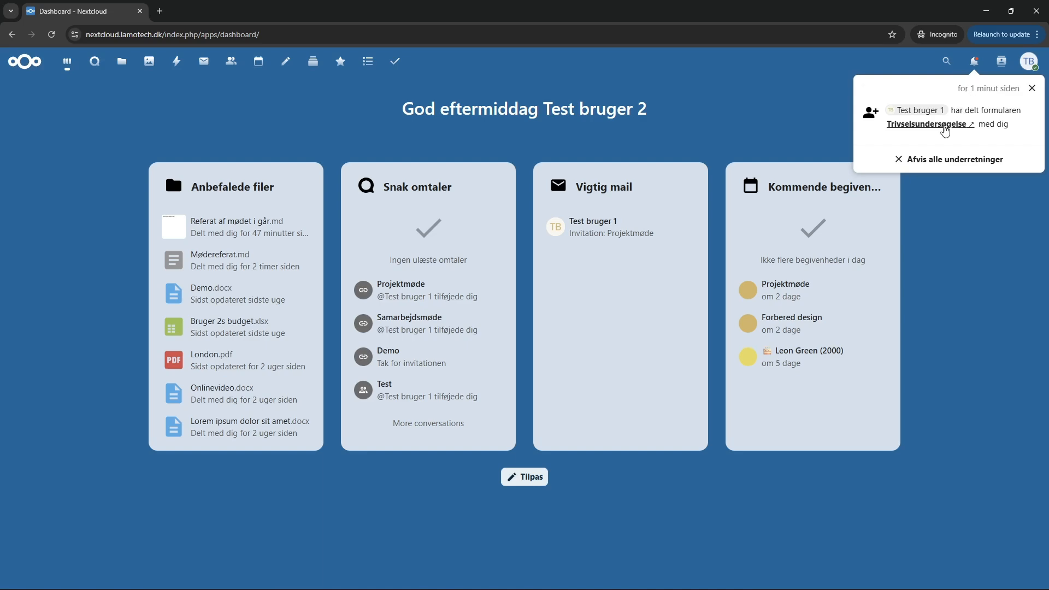
click(944, 129)
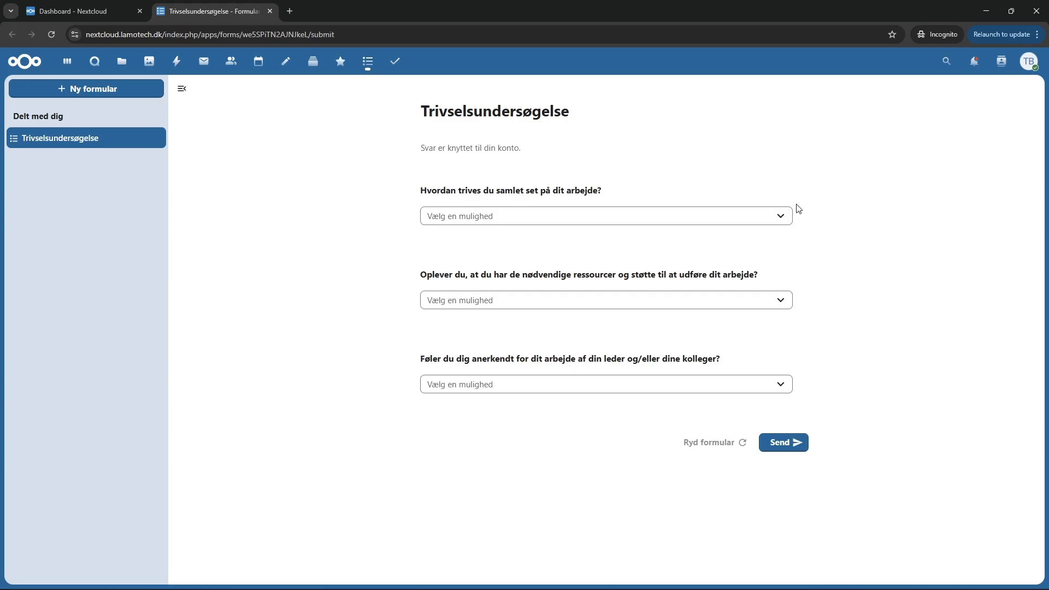
click(781, 219)
click(608, 262)
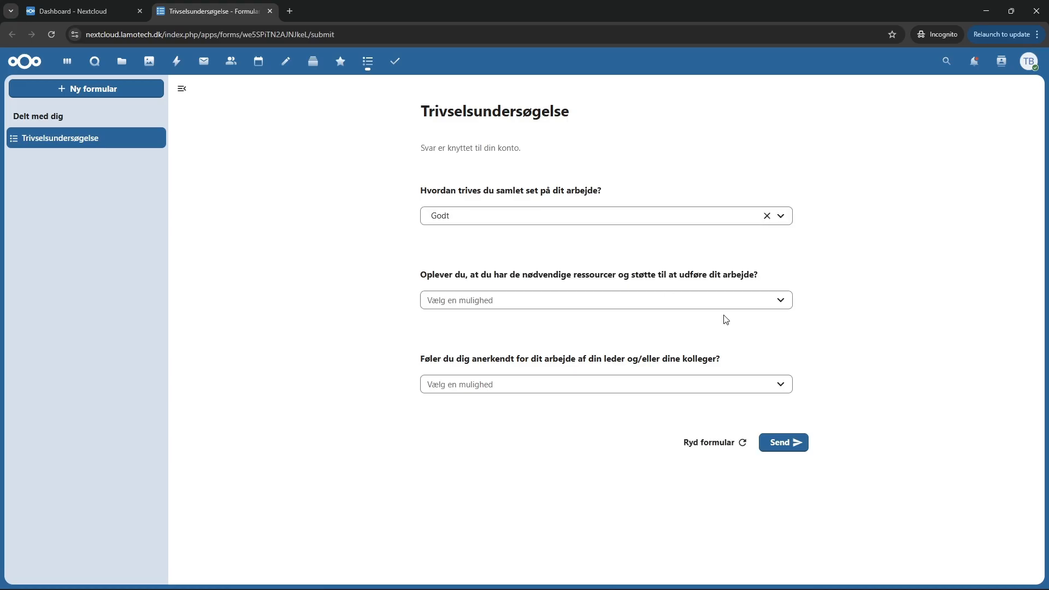
click(778, 301)
click(694, 348)
click(780, 385)
click(628, 455)
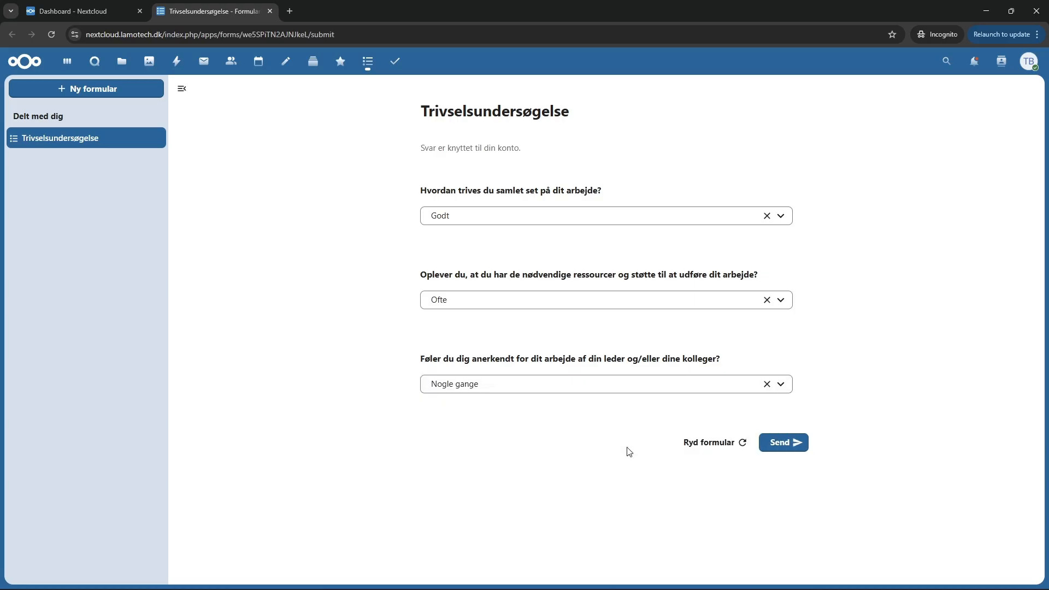
click(795, 441)
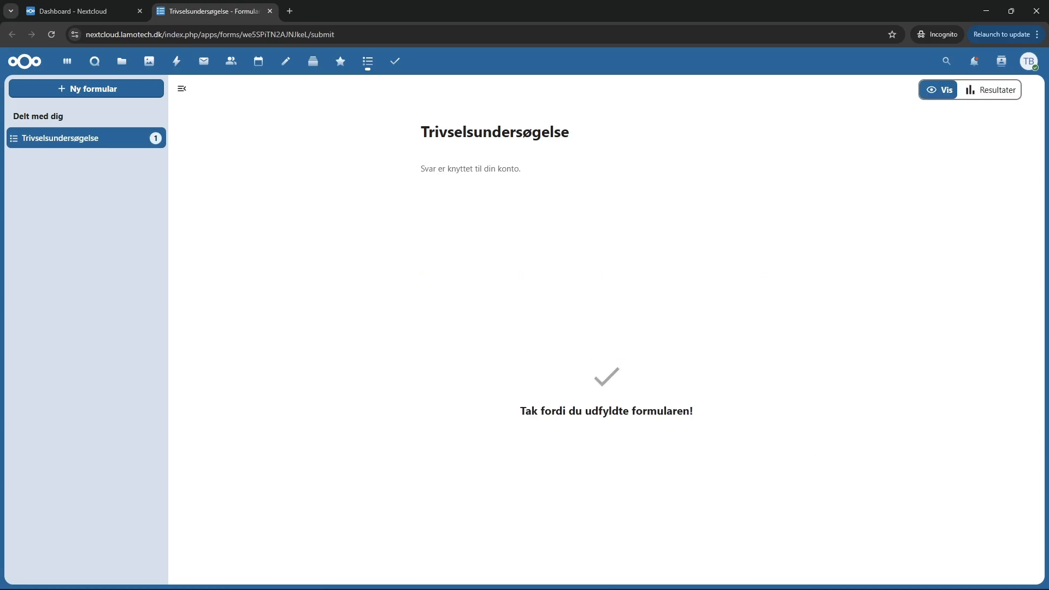
- Switch back to the form owner's browser window and review the Trivselsundersøgelse results via the response notification
key(alt+Tab)
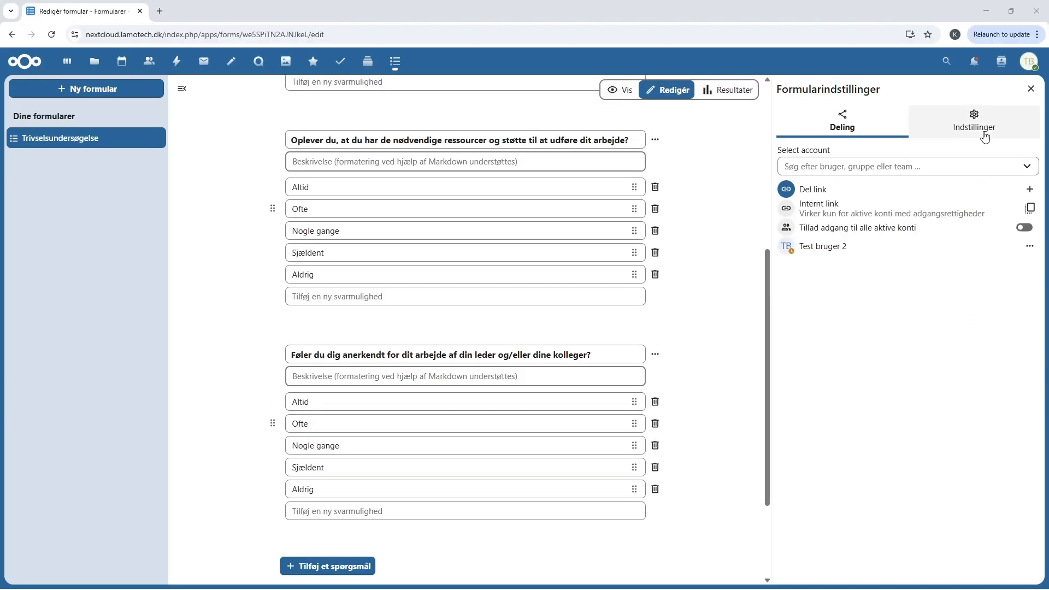
click(975, 63)
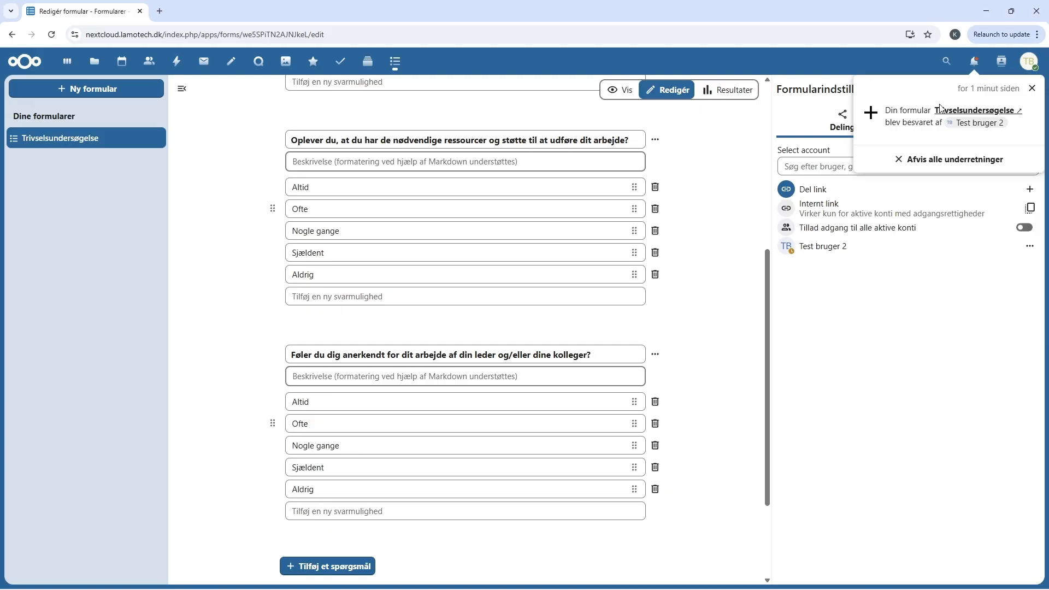
click(971, 111)
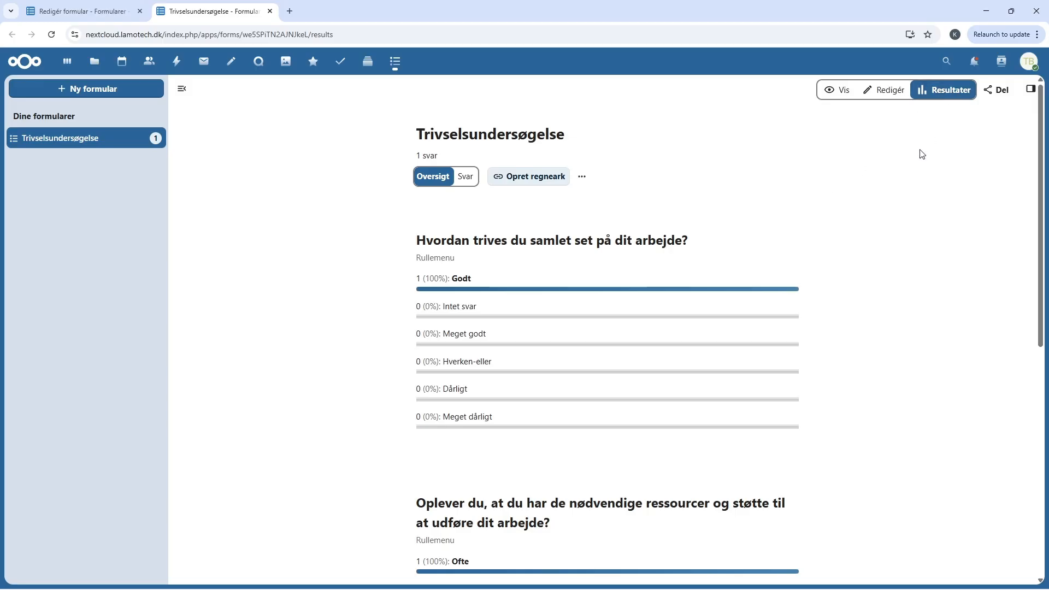
scroll(874, 244, down, 8)
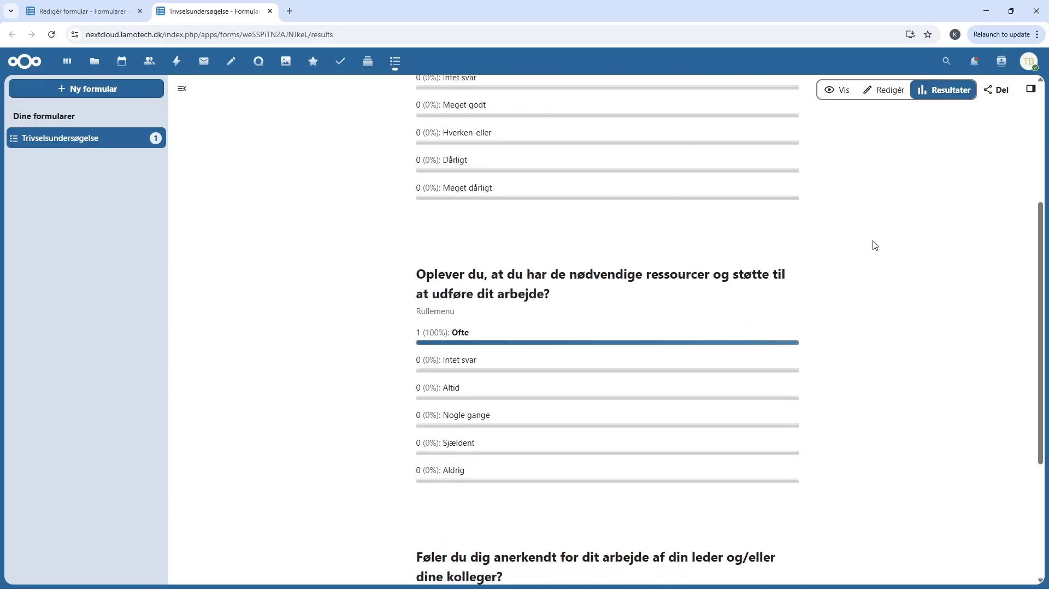